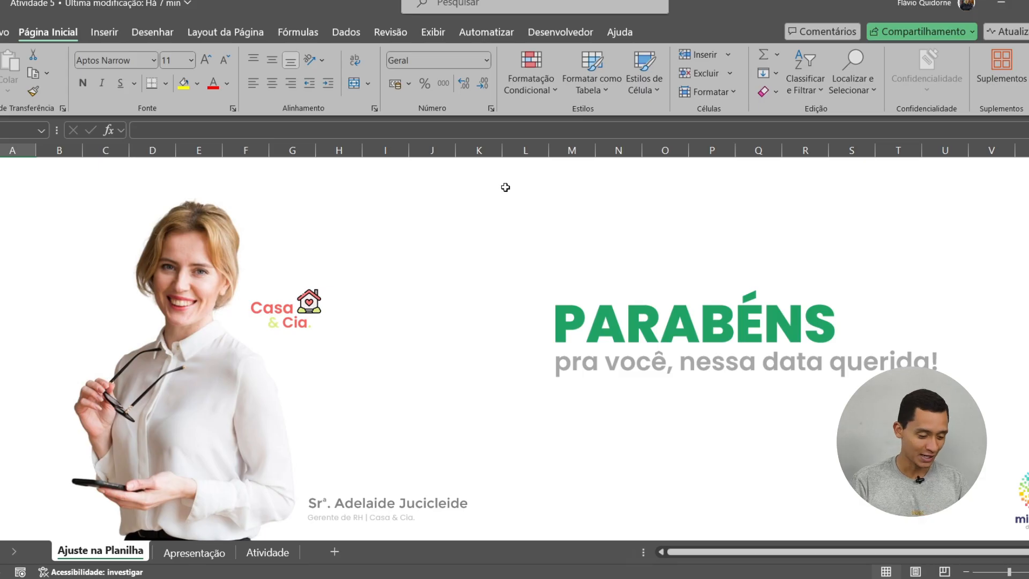
Open the Apresentação sheet.
left_click(197, 553)
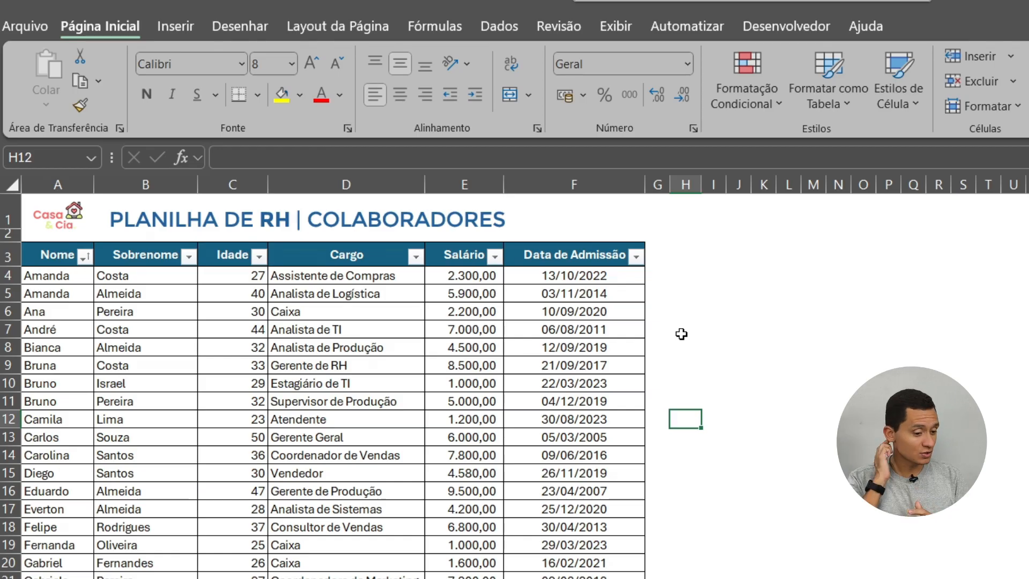
Add a table column headed "Dia" in G3, beside Data de Admissão, and fit the column width to the header.
left_click(597, 274)
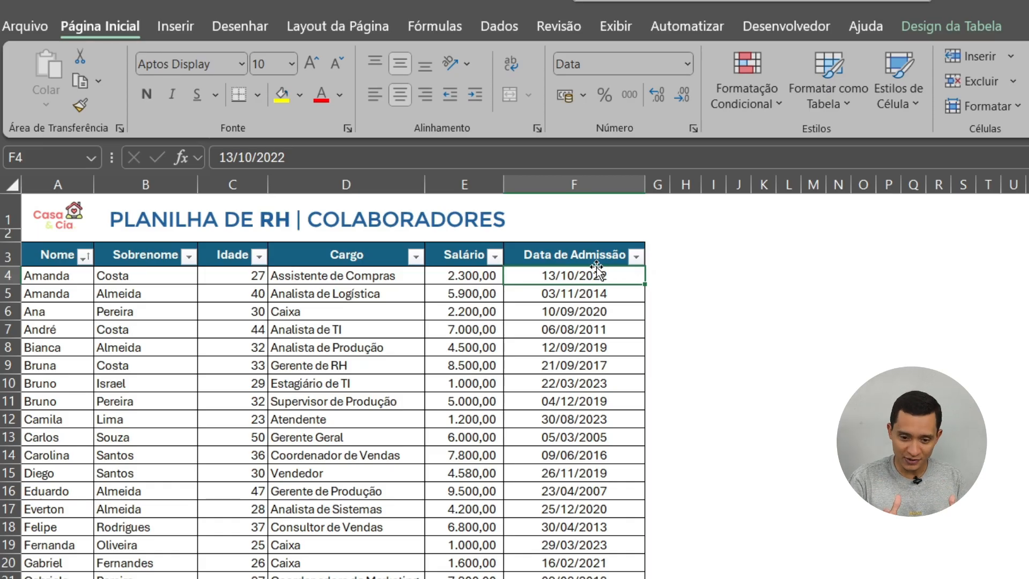
key("Right")
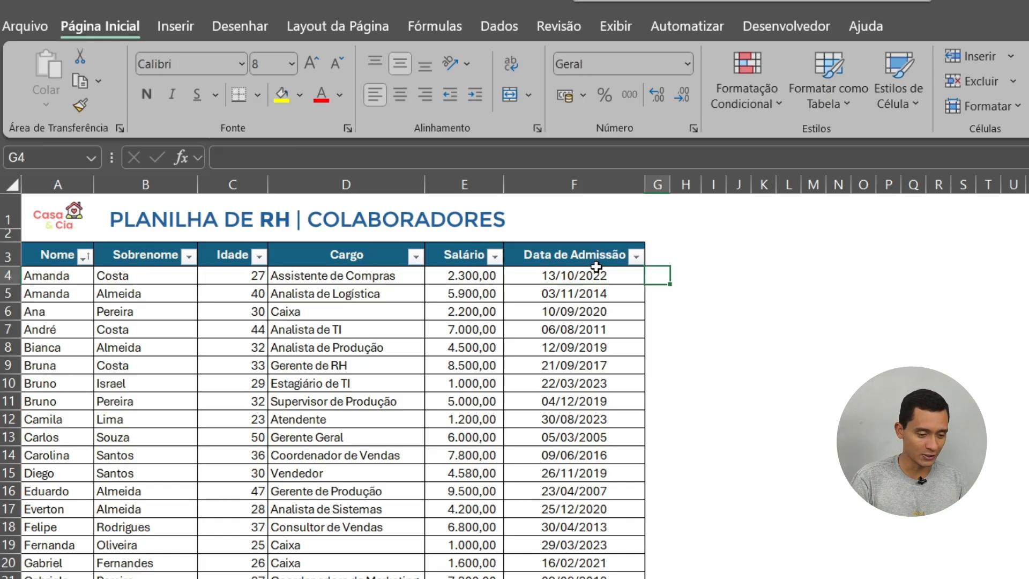
key("Up")
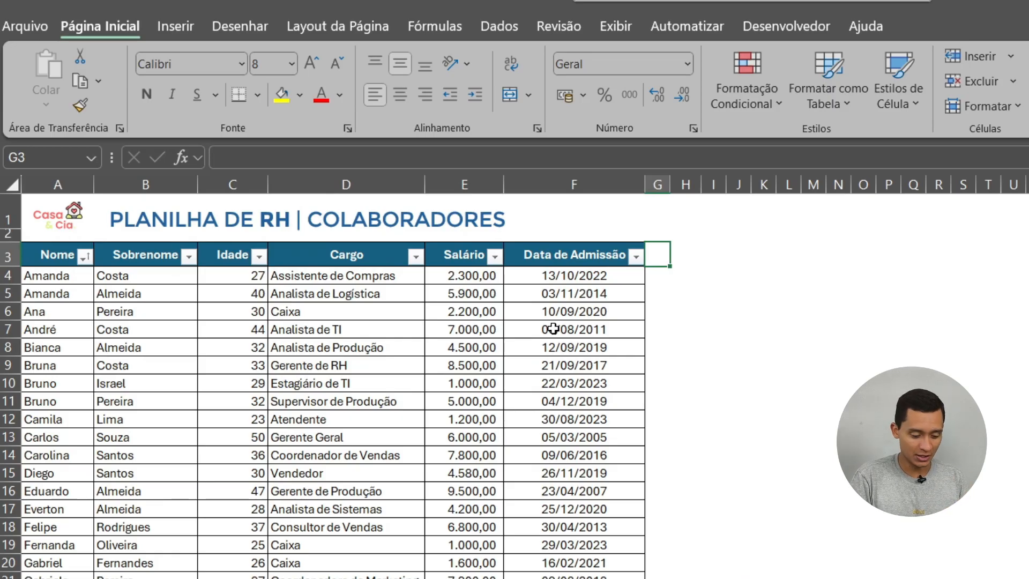
type("Dia")
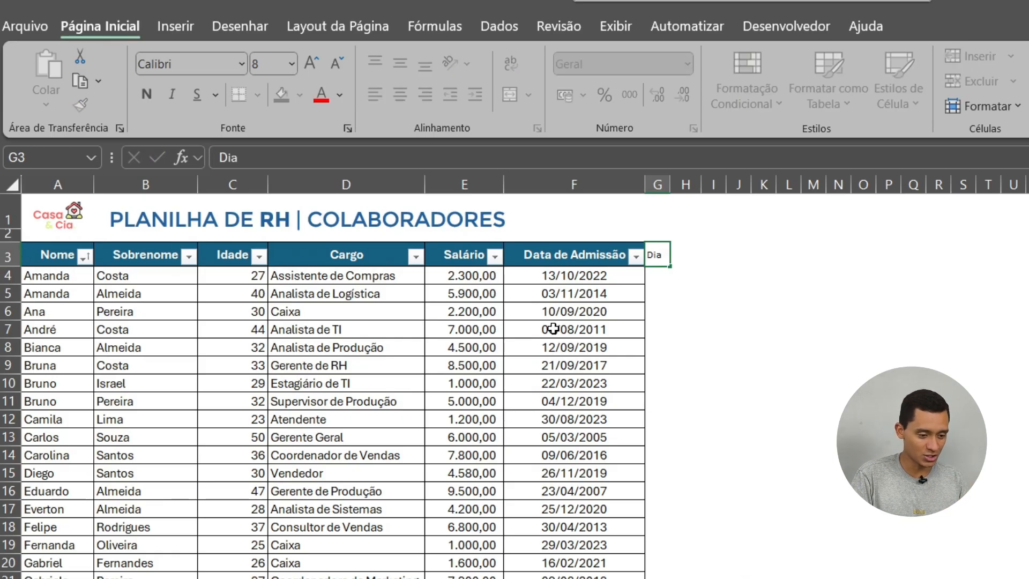
key("Return")
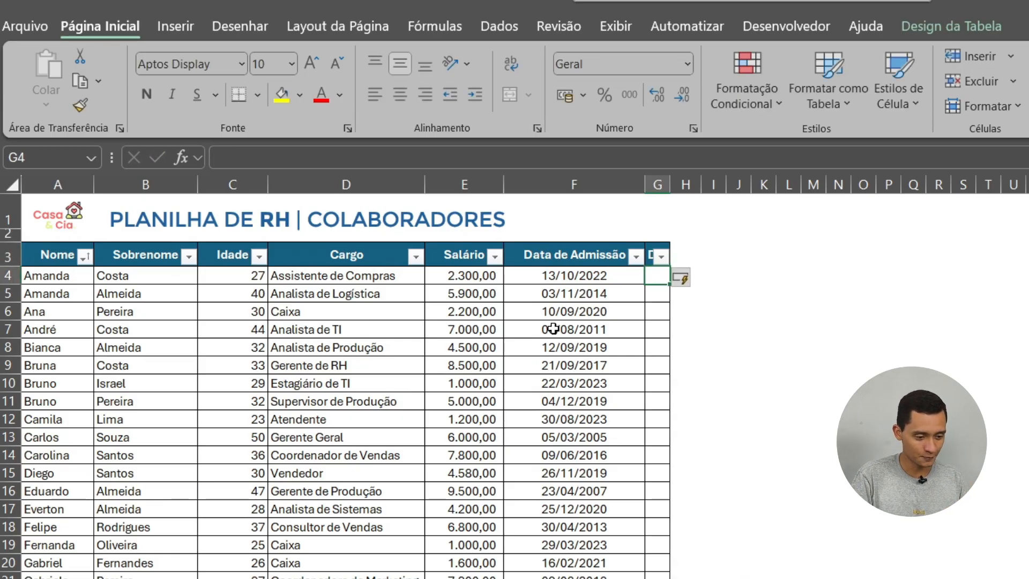
double_click(671, 184)
left_click(368, 315)
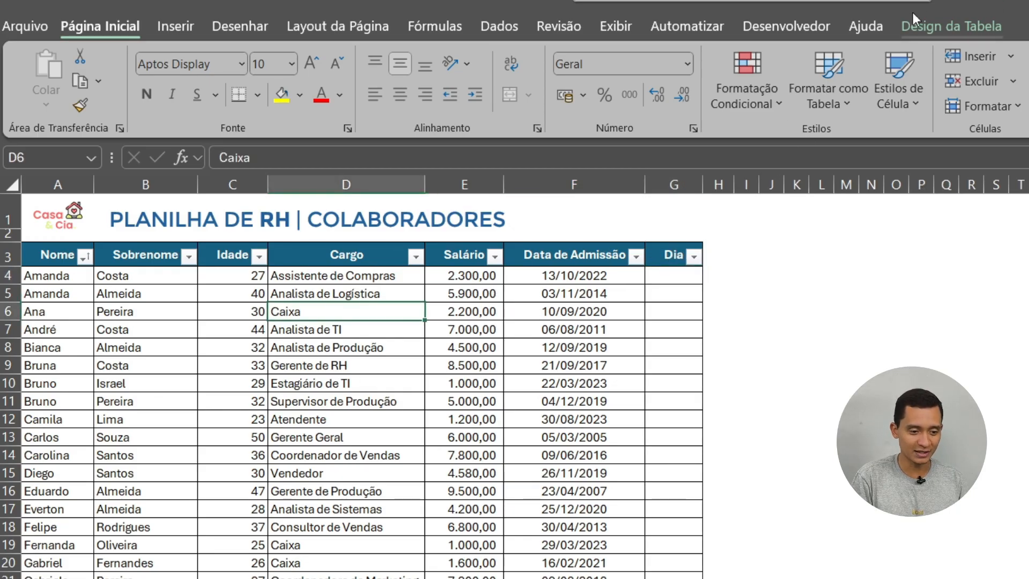
Fill the Dia column with =DIA([@[Data de Admissão]]), entered in G4, and centre column G.
left_click(679, 278)
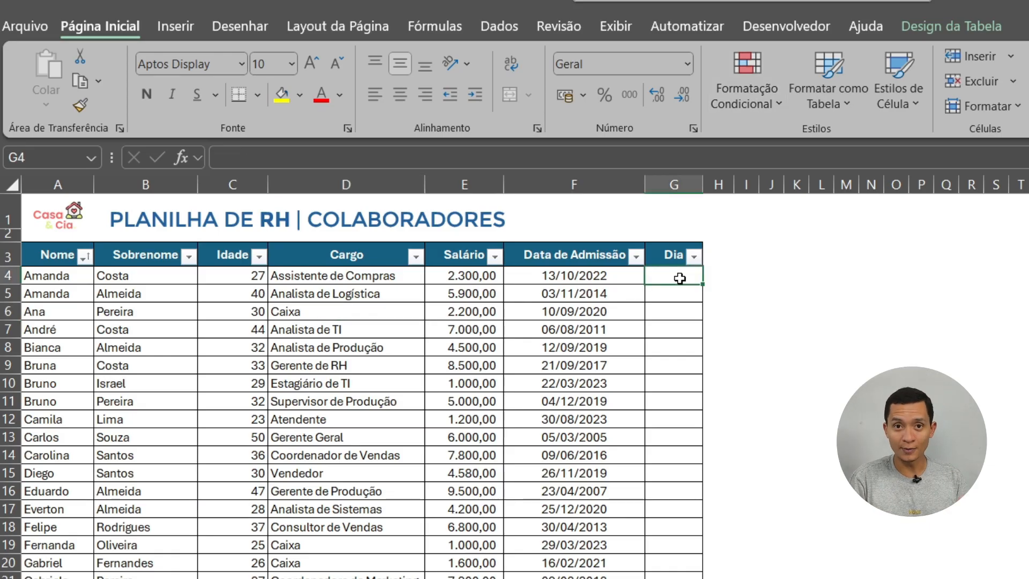
type("=dia")
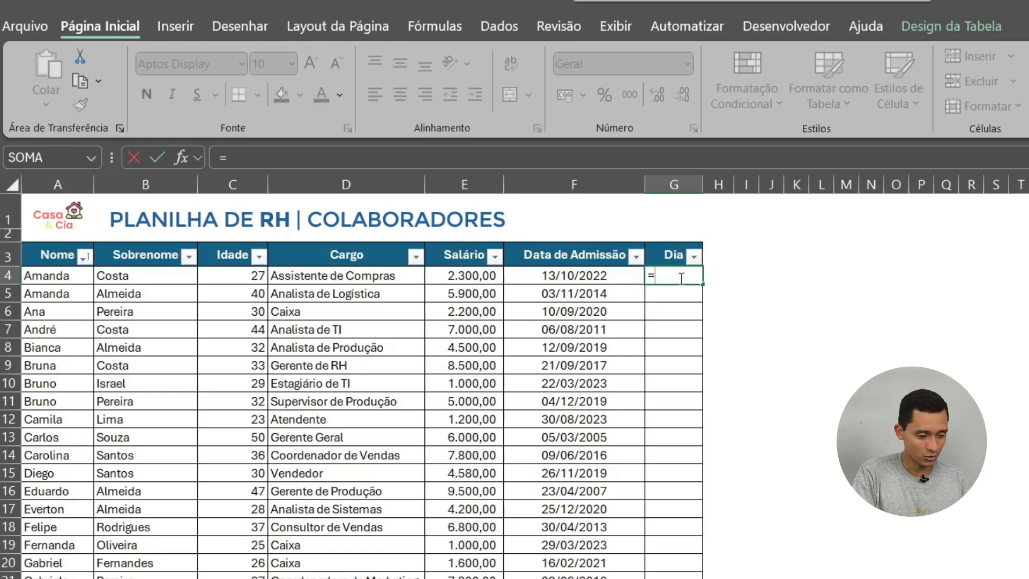
key("Tab")
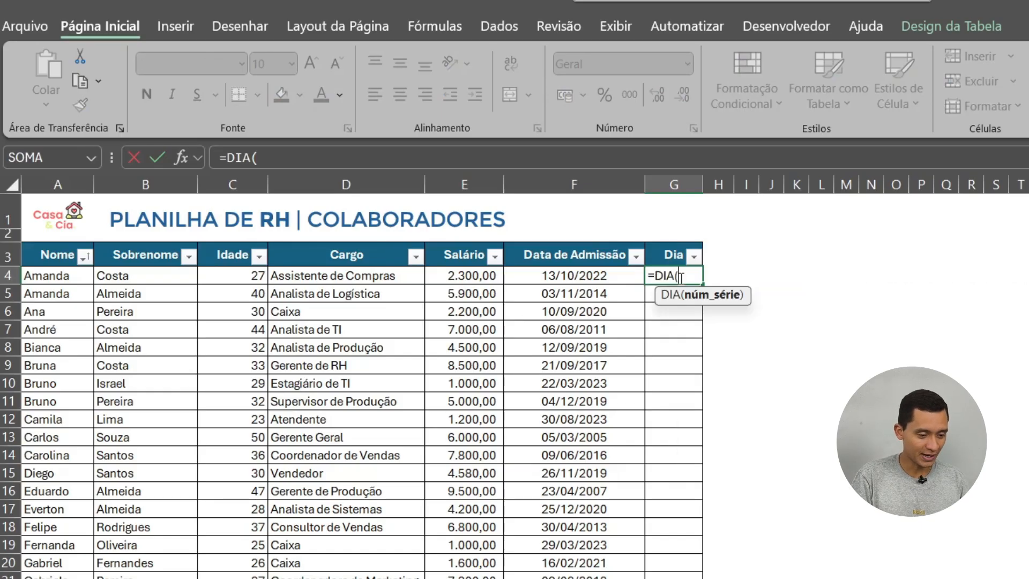
left_click(592, 274)
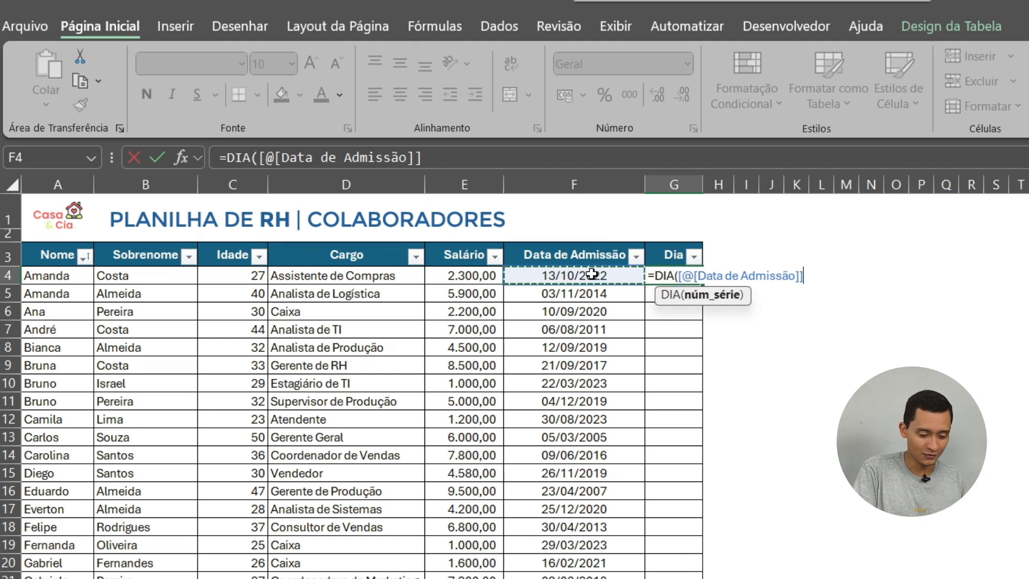
key("Return")
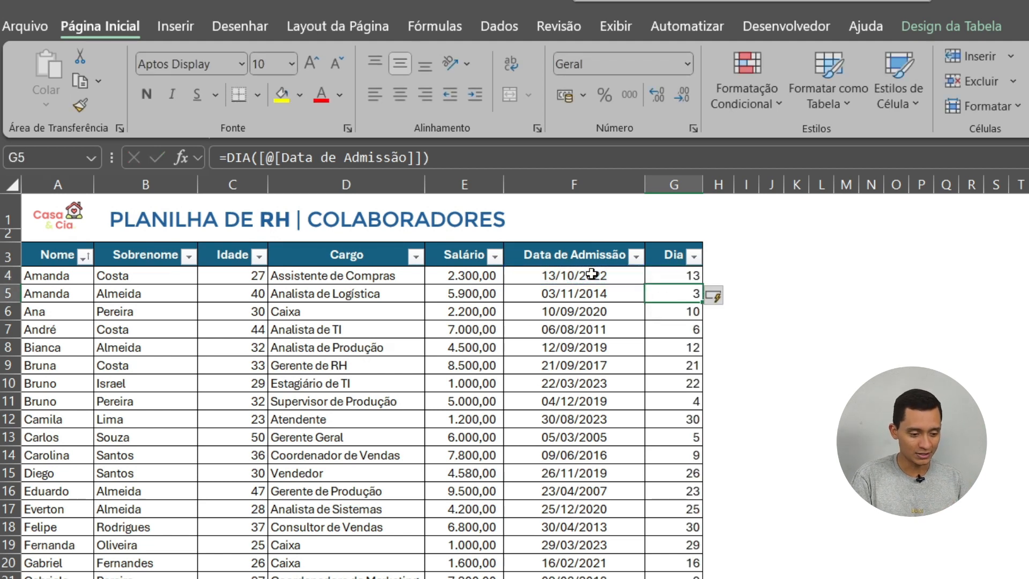
left_click(674, 185)
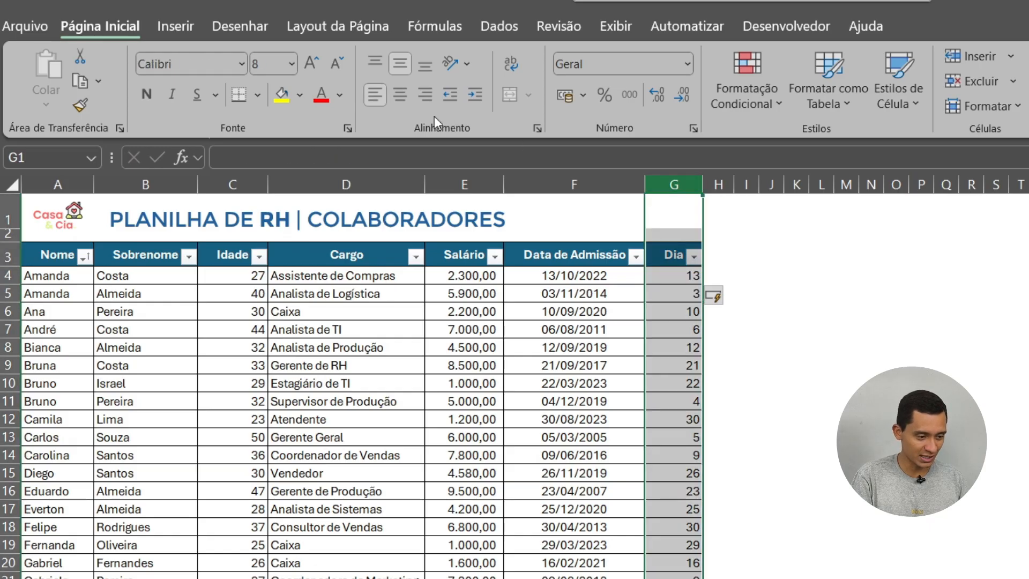
left_click(399, 93)
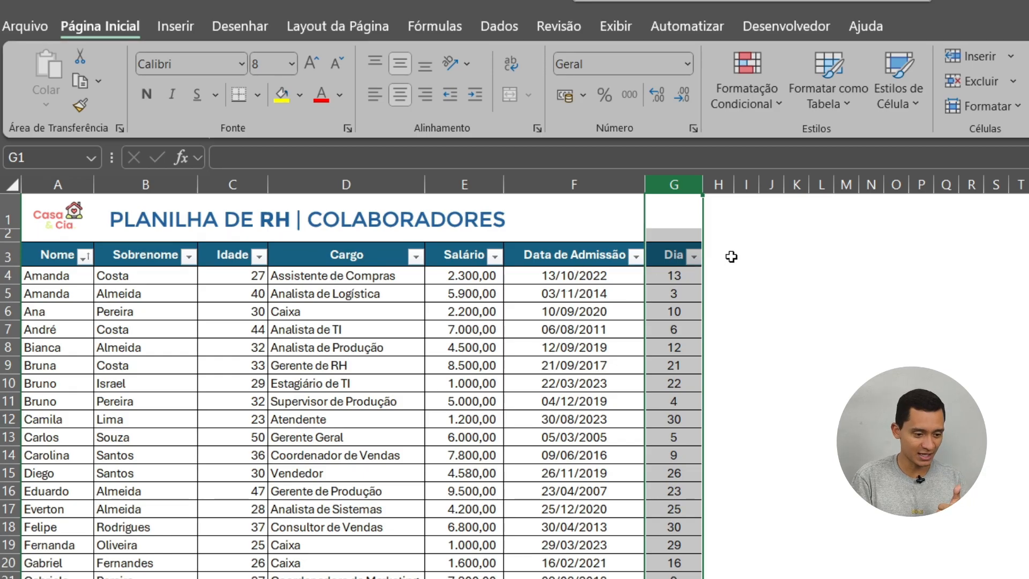
Add a table column headed "Mês" in H3, beside Dia, and fit its width to the header.
left_click(710, 252)
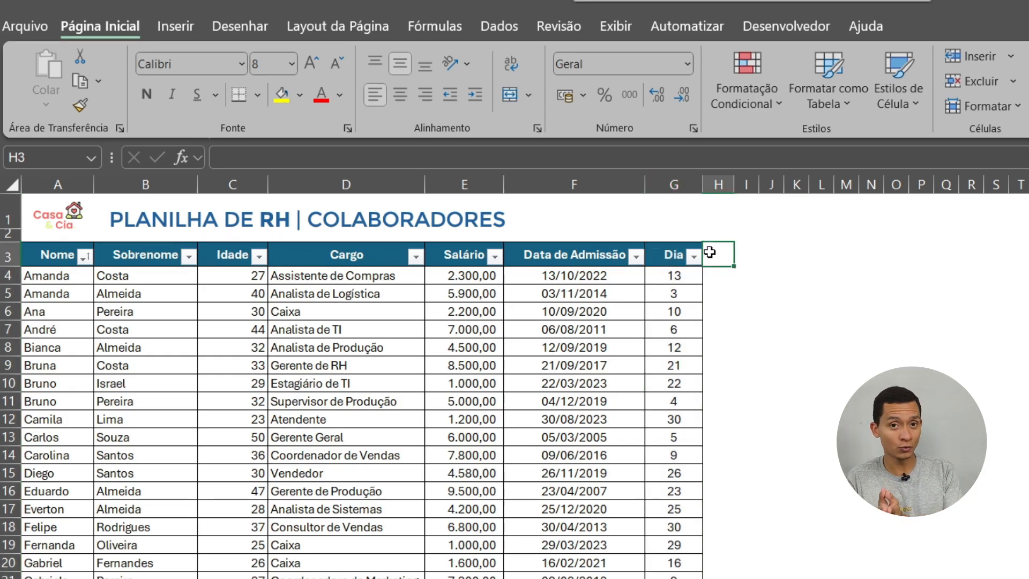
type("Mês")
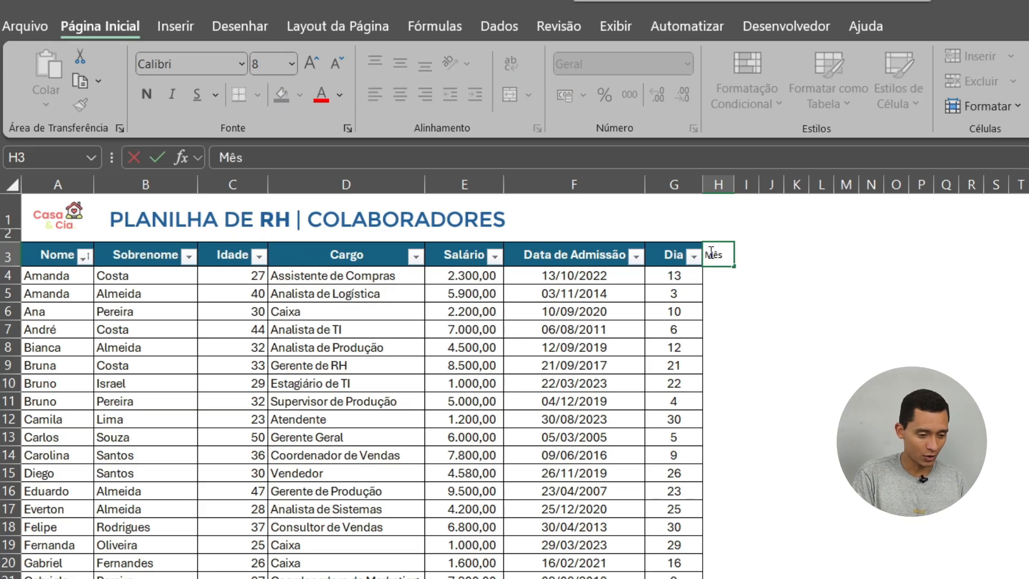
key("Return")
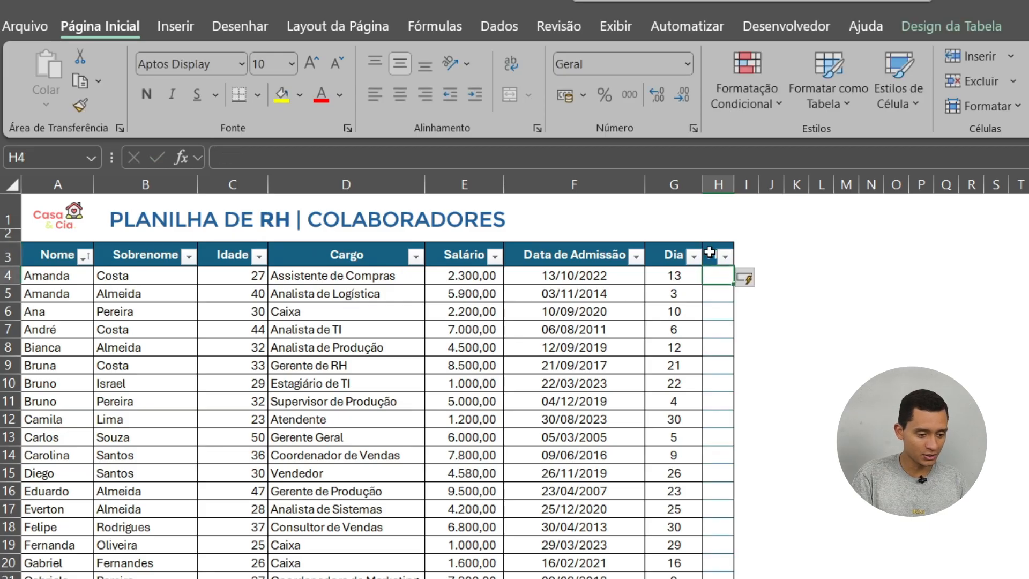
double_click(733, 184)
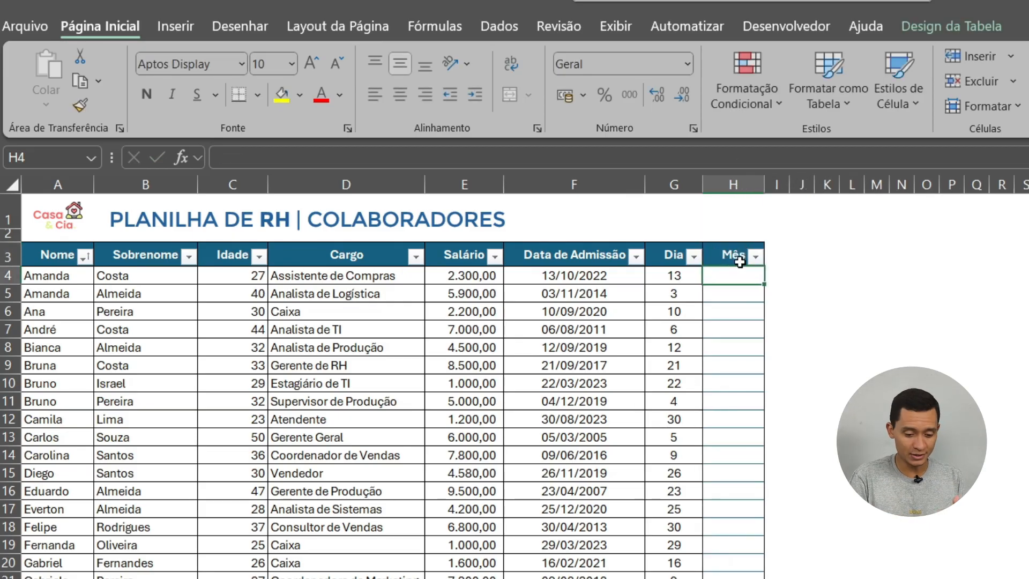
Fill the Mês column with the formula =MÊS([@[Data de Admissão]]), entered in H4.
type("=mê")
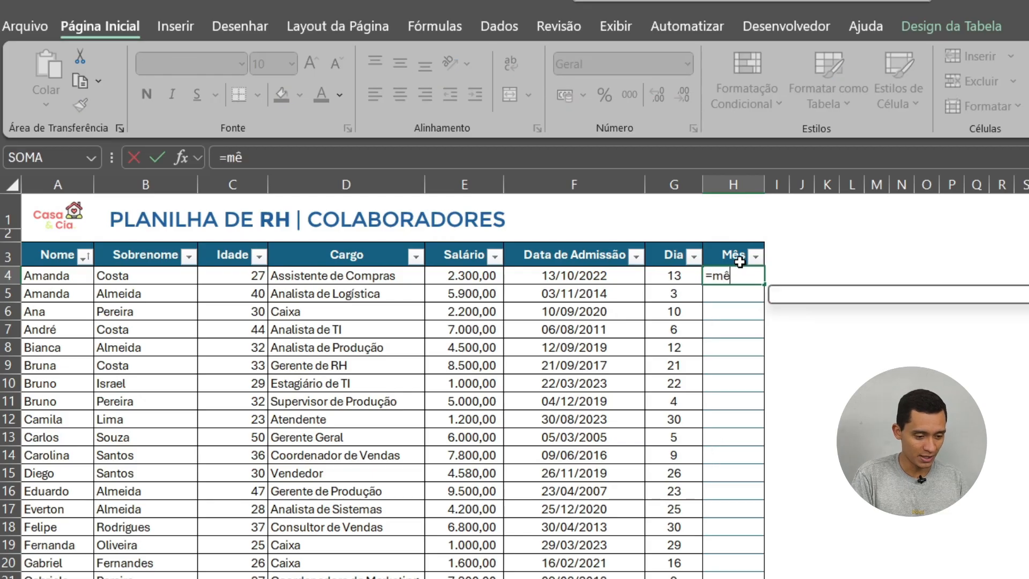
type("s")
key("Tab")
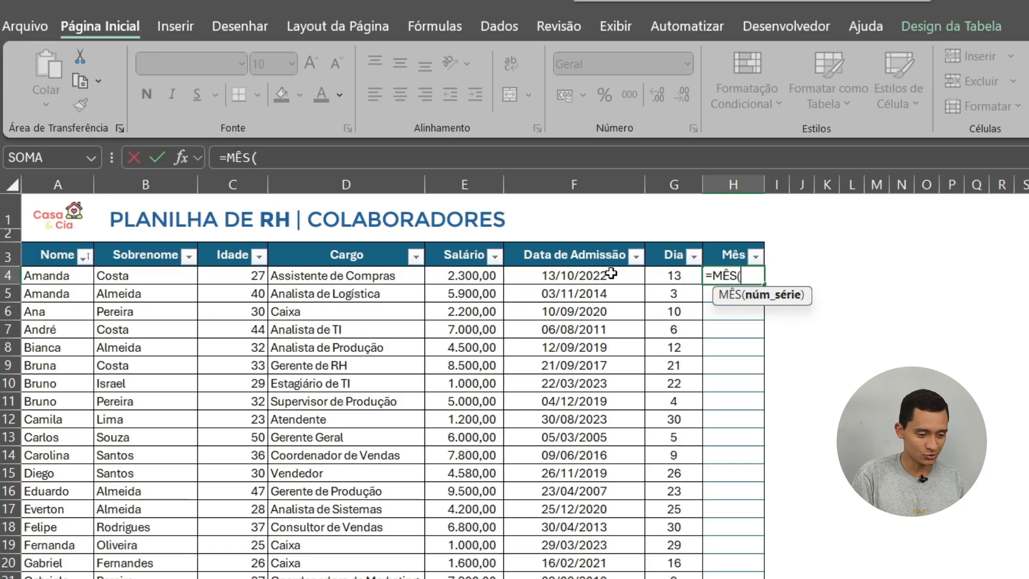
left_click(611, 273)
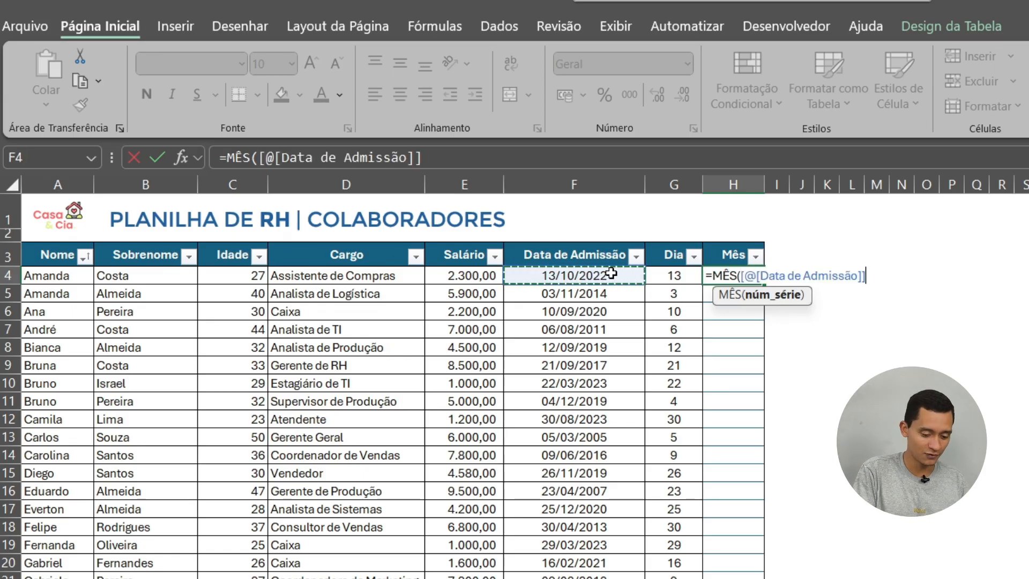
key("Return")
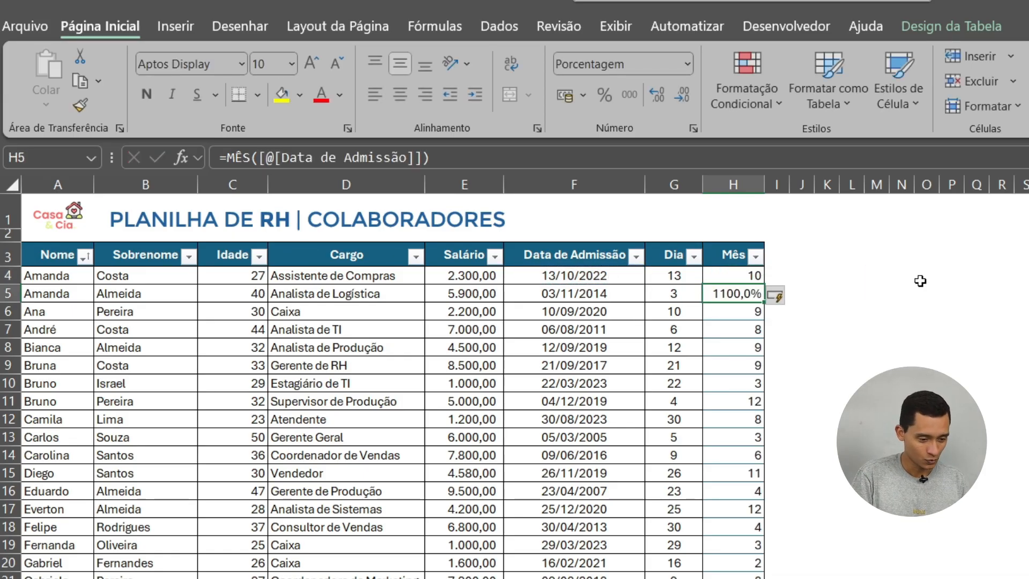
Copy the cell format of H4 onto H5 in the Mês column with the format painter.
left_click(750, 273)
left_click(80, 105)
left_click(727, 284)
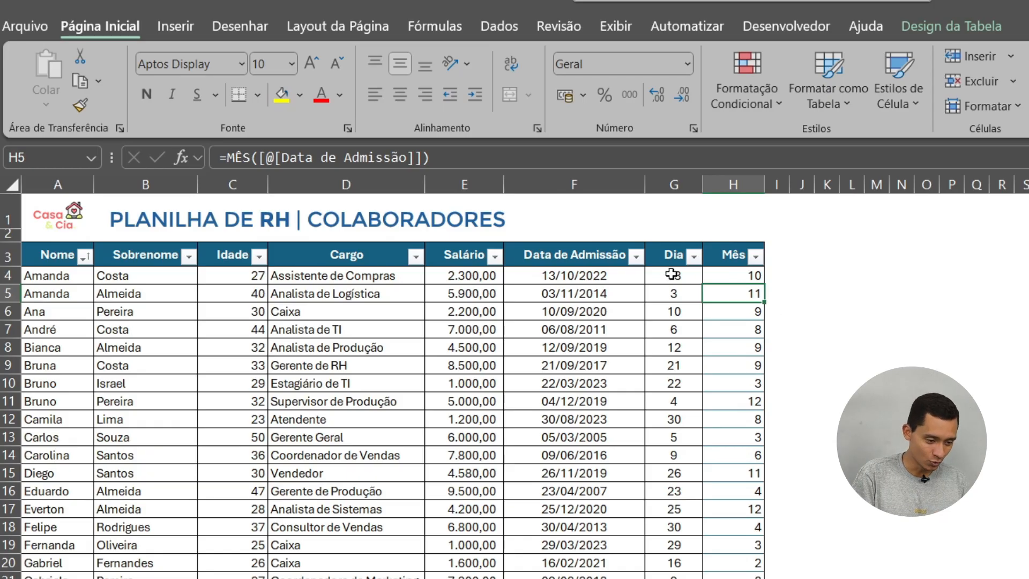
left_click(677, 275)
left_click(726, 279)
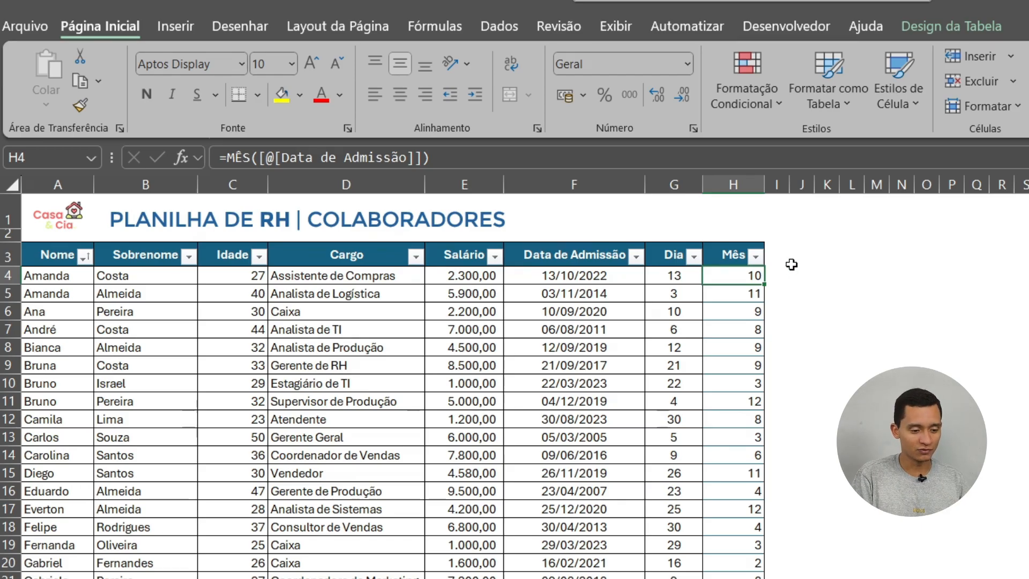
Add a table column headed "Ano" in I3, beside Mês, and fit its width to the header.
left_click(776, 252)
type("Ano")
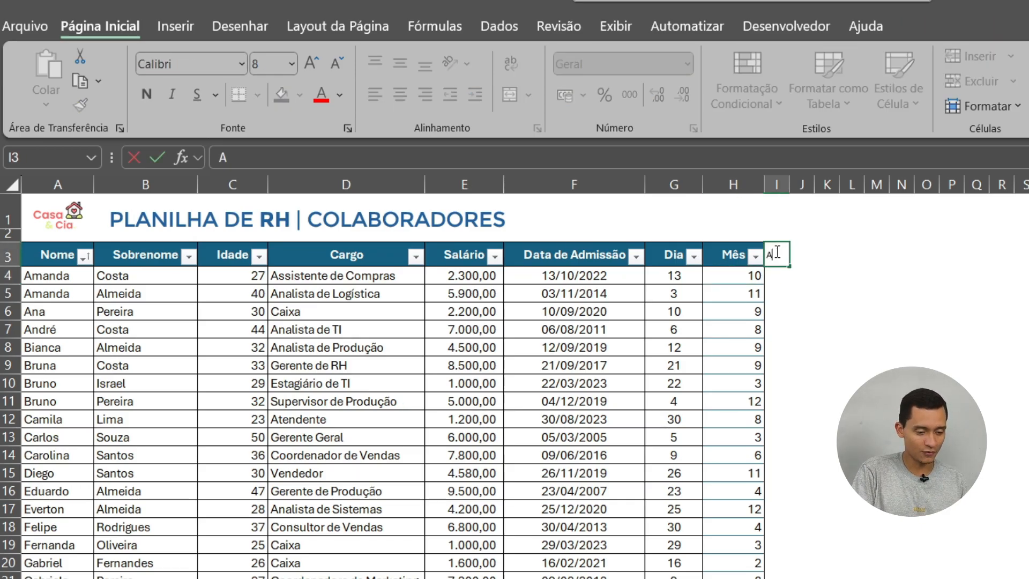
key("Return")
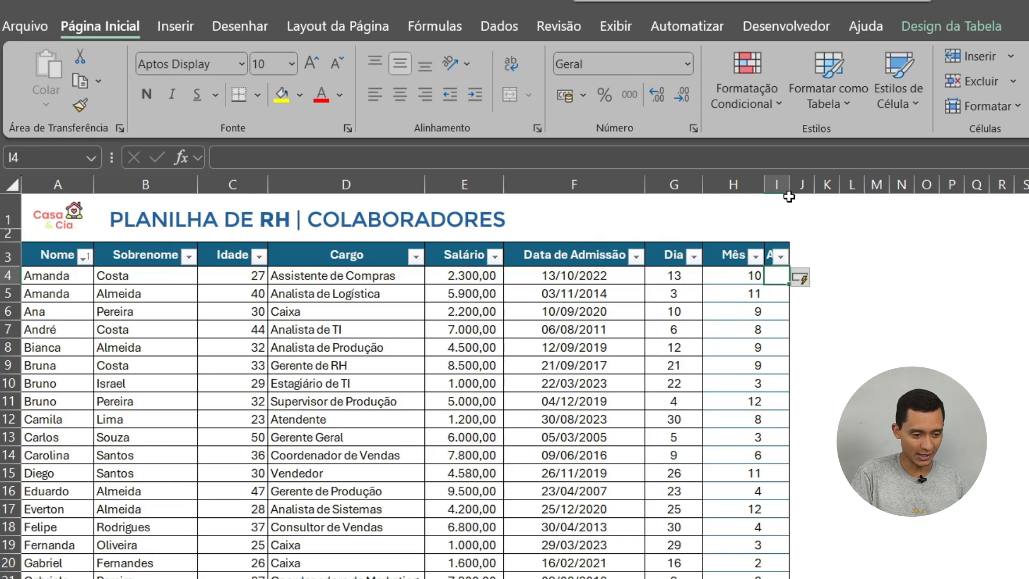
left_click(788, 196)
double_click(788, 184)
left_click_drag(912, 282, 795, 273)
Start an ANO function formula in I4, the first data cell of the Ano column.
left_click(795, 274)
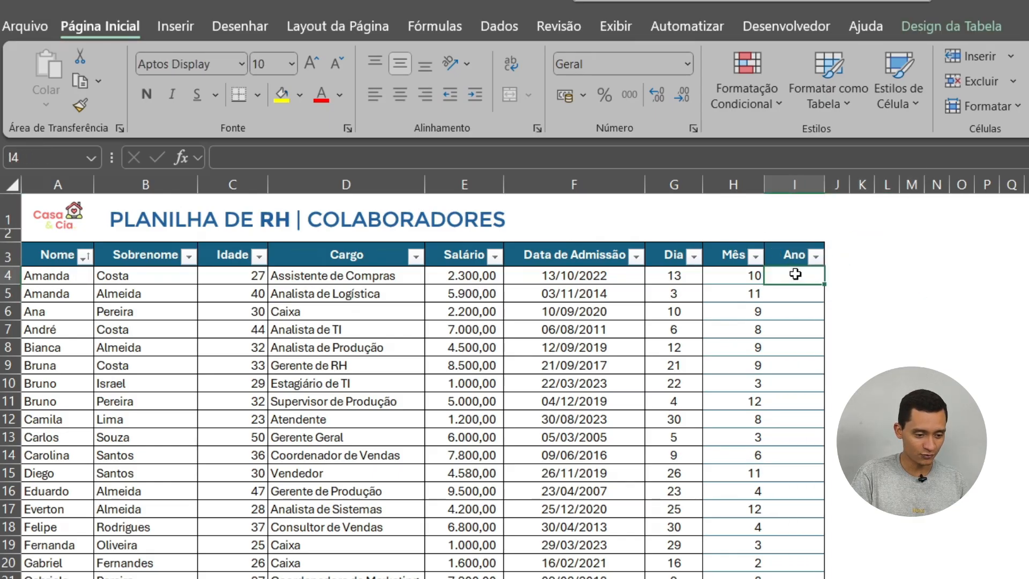
type("=ano")
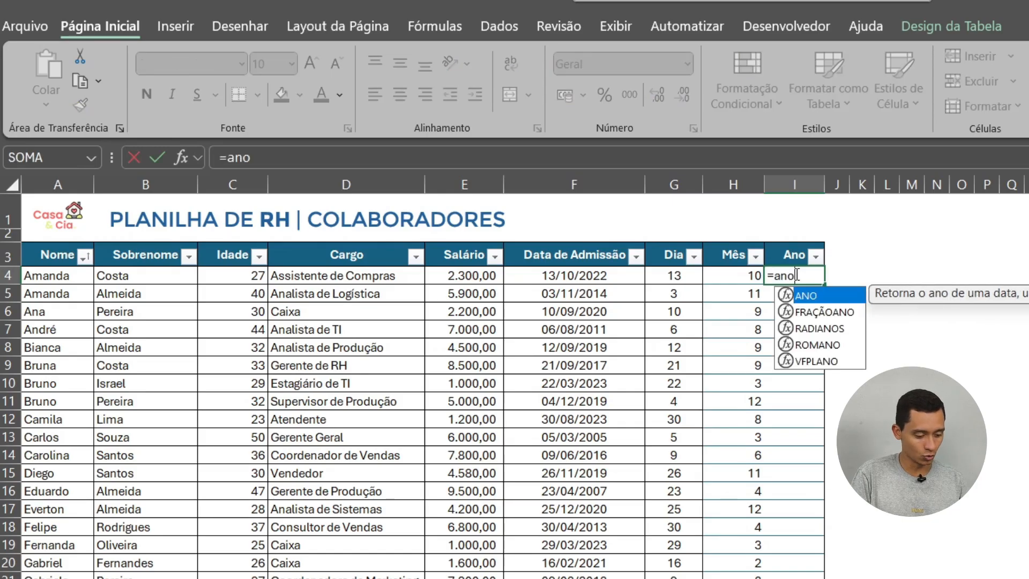
key("Tab")
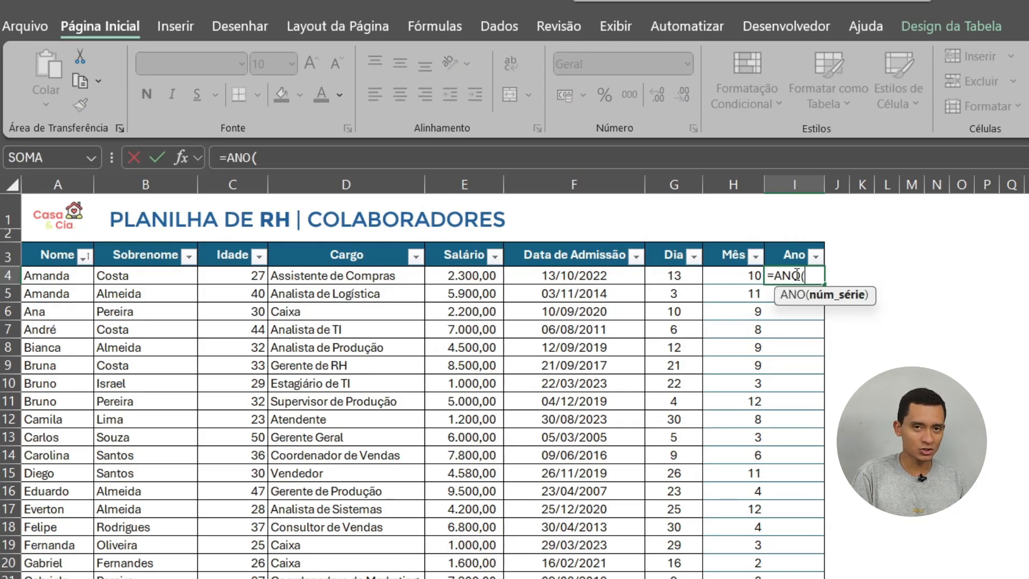
left_click(585, 275)
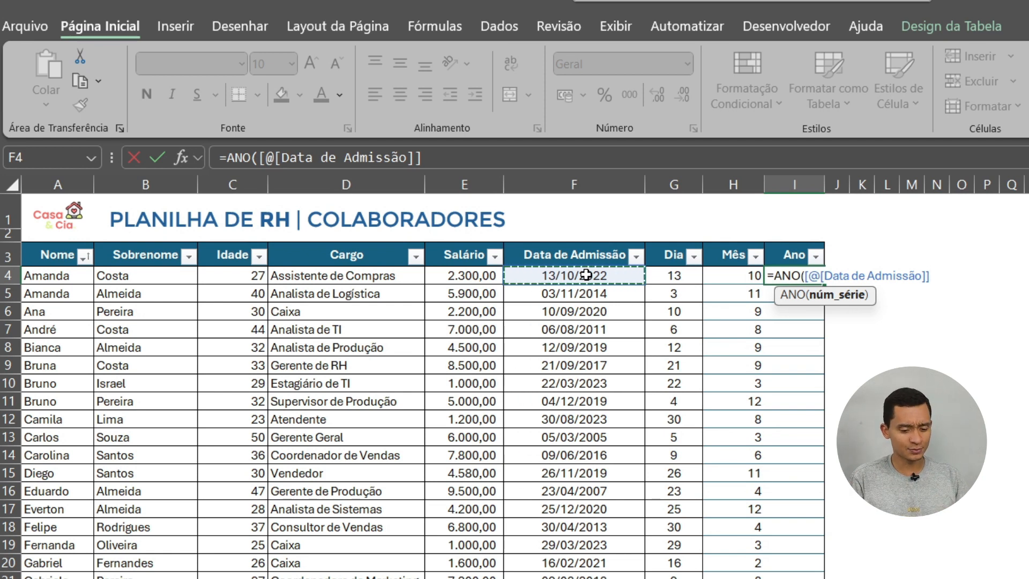
key("BackSpace")
key("BackSpace")
key("BackSpace")
key("BackSpace")
key("BackSpace")
key("BackSpace")
key("BackSpace")
key("BackSpace")
key("BackSpace")
key("BackSpace")
key("BackSpace")
key("BackSpace")
key("BackSpace")
key("BackSpace")
key("BackSpace")
key("BackSpace")
key("BackSpace")
key("BackSpace")
key("BackSpace")
key("BackSpace")
key("BackSpace")
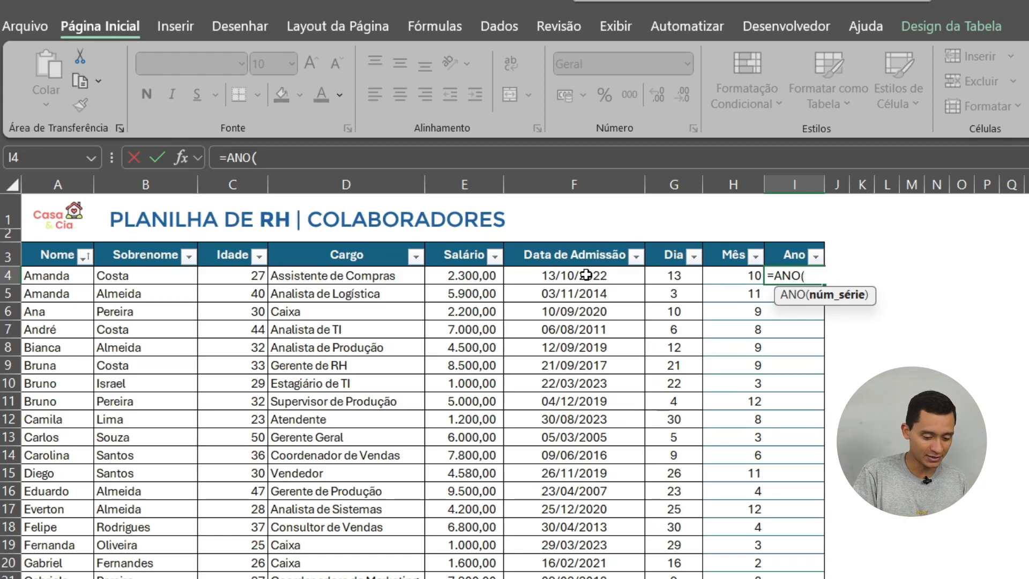
Complete the formula in I4 as =ANO(HOJE()) so the Ano column is filled with the current year.
type("hoje")
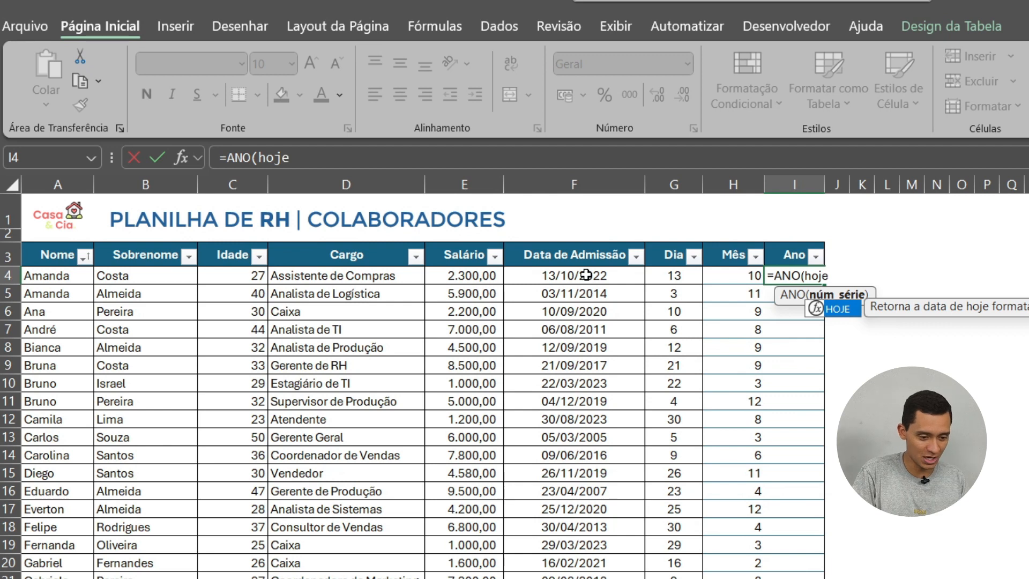
key("Tab")
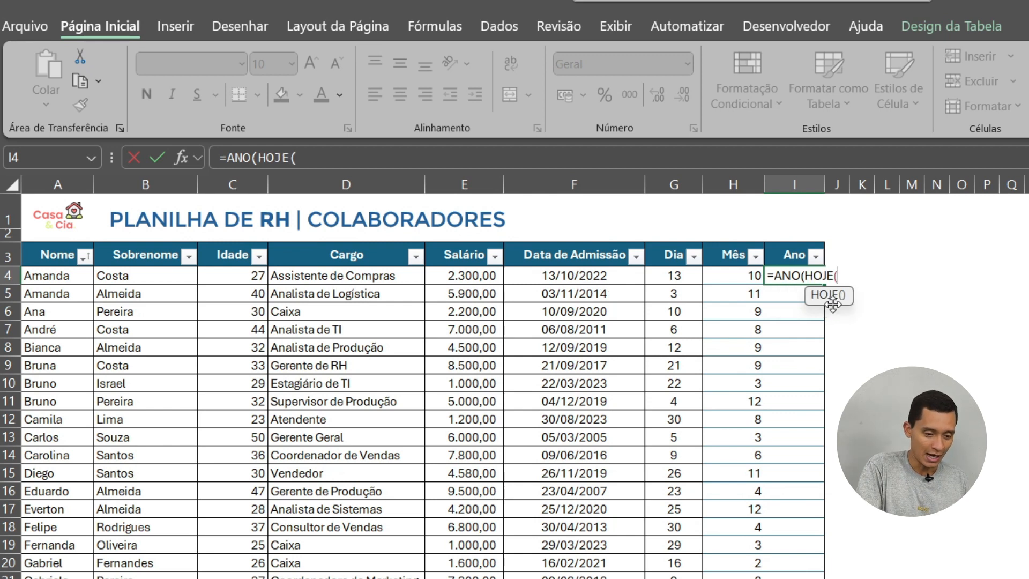
type(")")
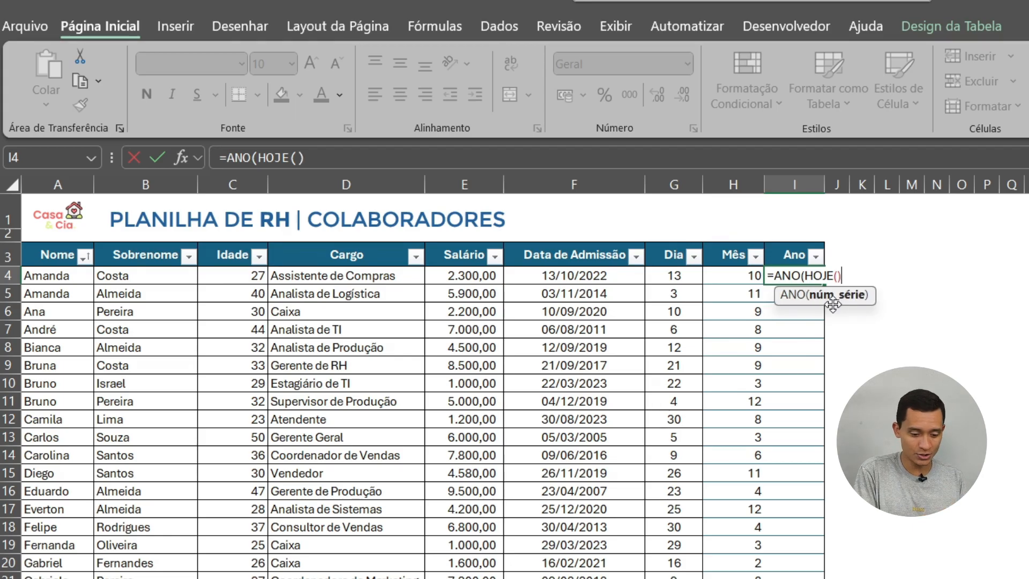
type(")")
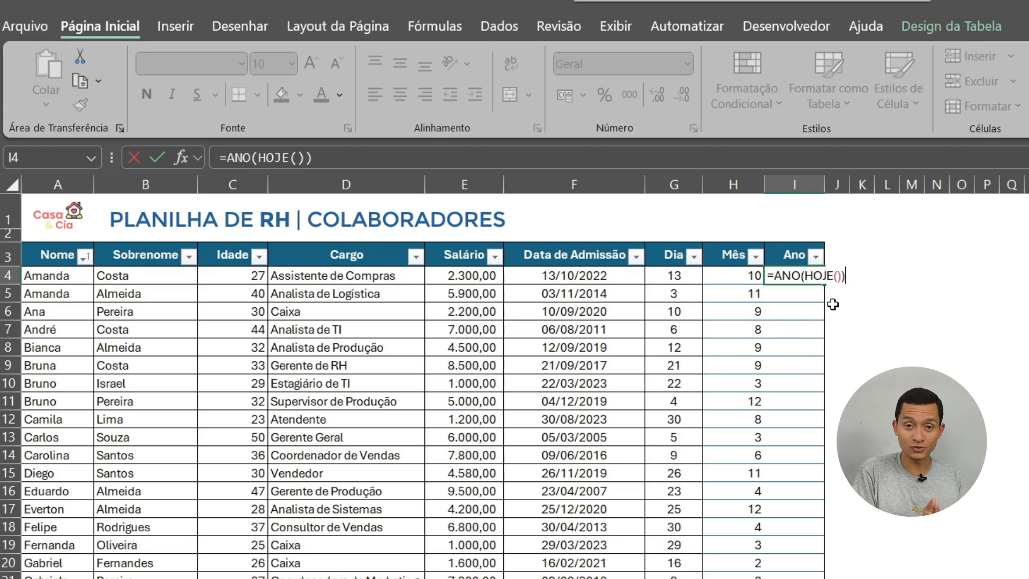
key("Return")
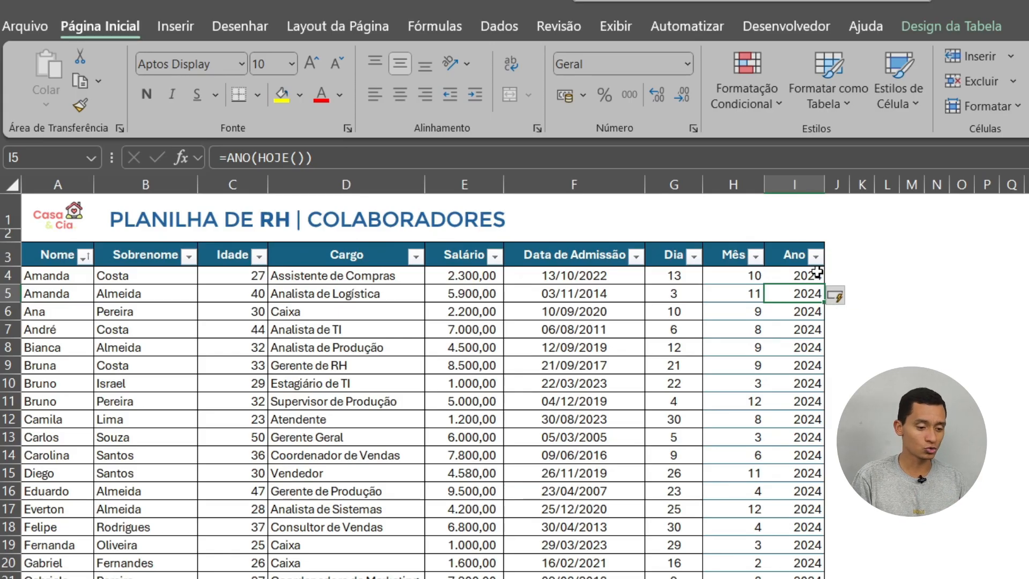
left_click(669, 275)
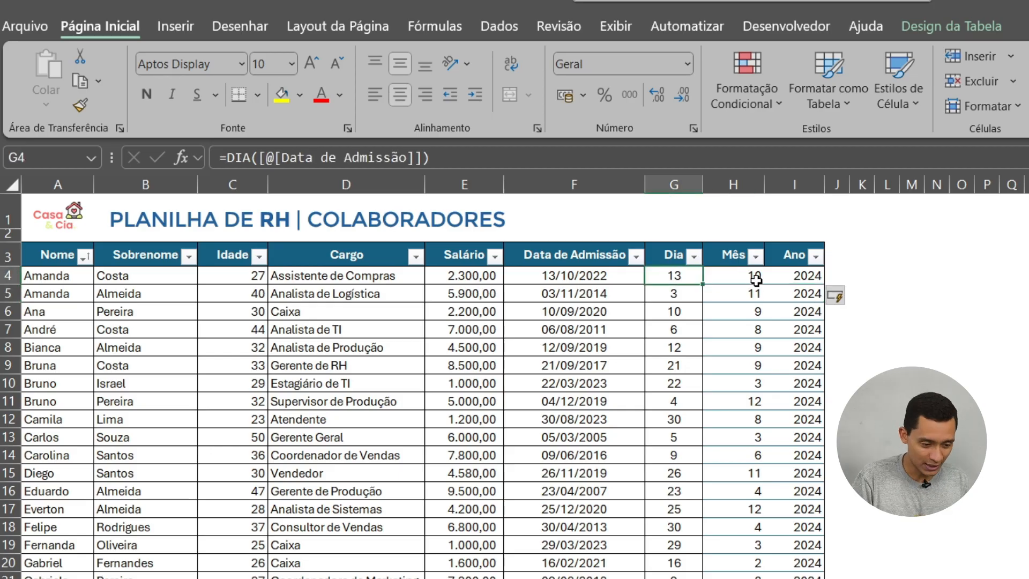
left_click(755, 277)
left_click(813, 275)
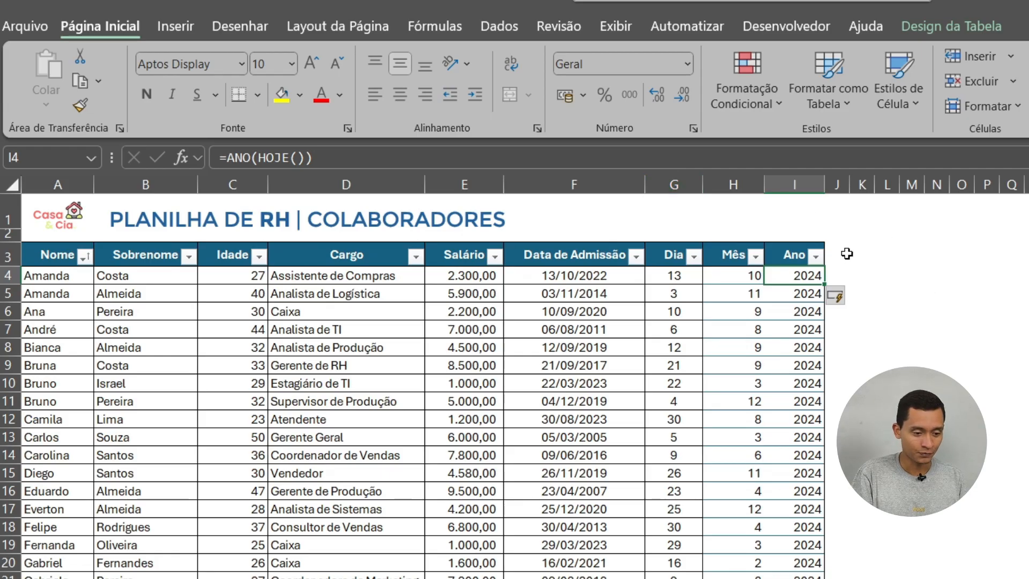
Add a table column headed "Aniversário Admissão" in J3, beside Ano, and fit its width to the header.
left_click(847, 254)
type("Aniver")
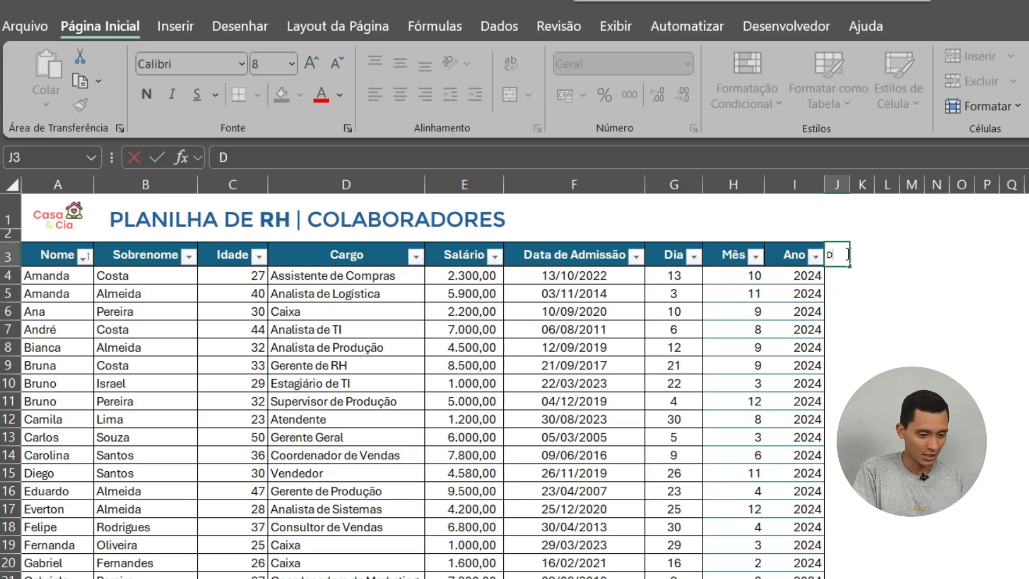
type("sá")
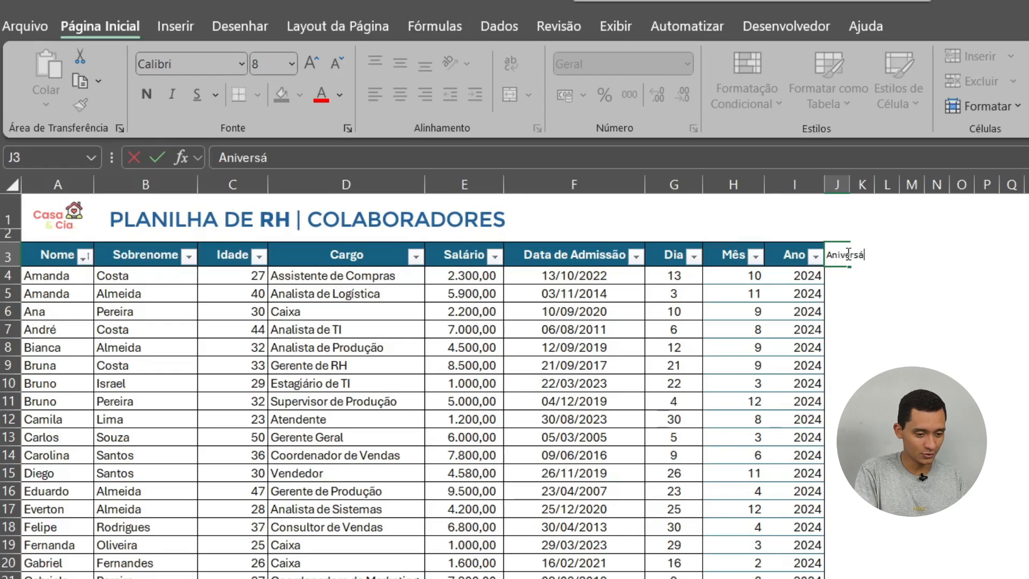
type("rio Admissão")
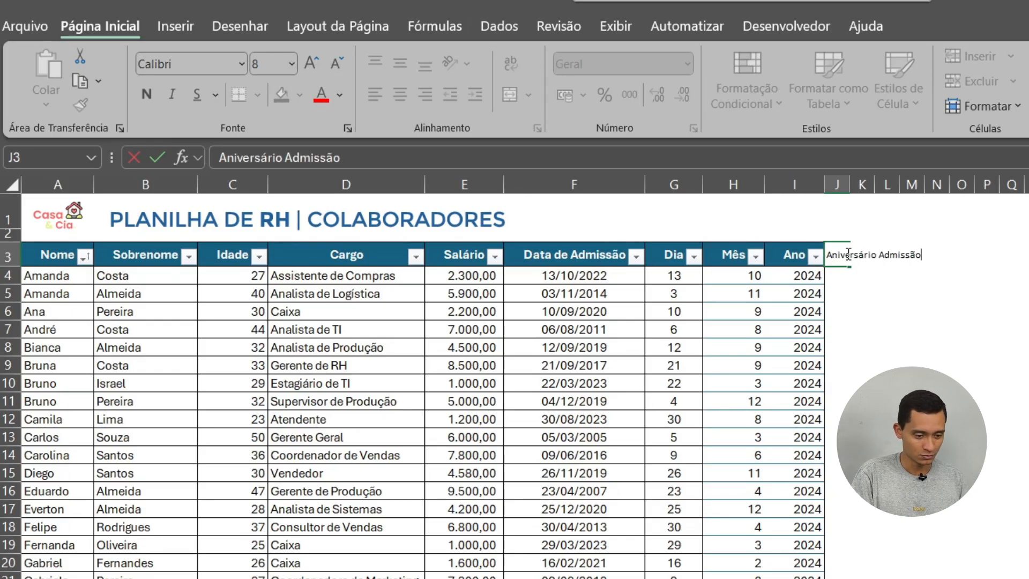
key("Return")
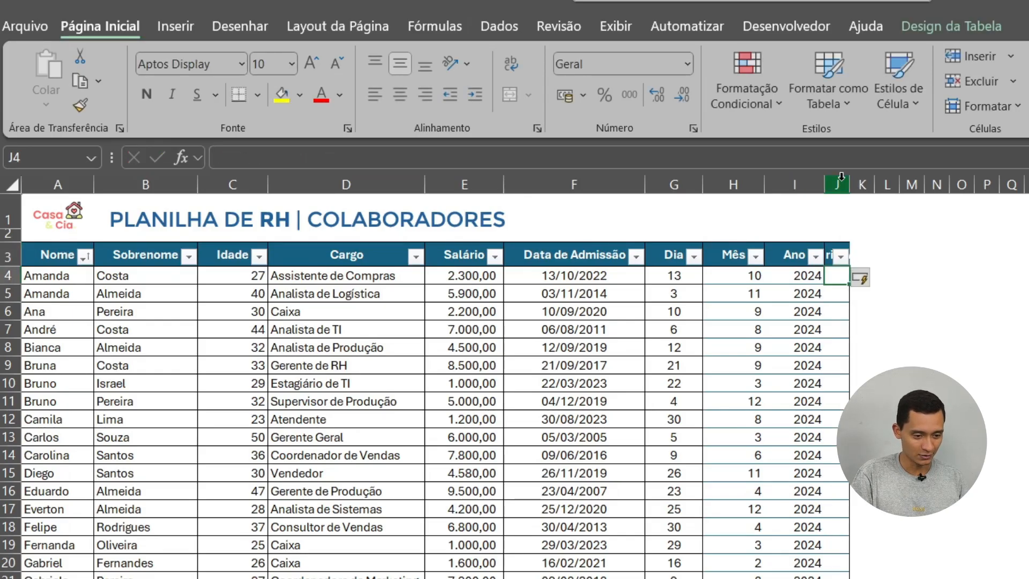
double_click(849, 184)
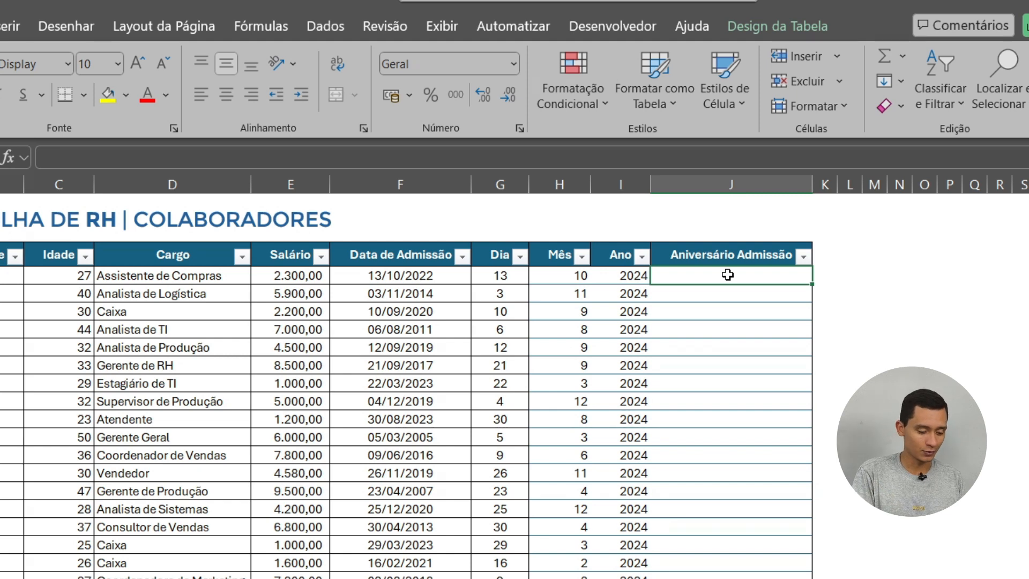
type("=data")
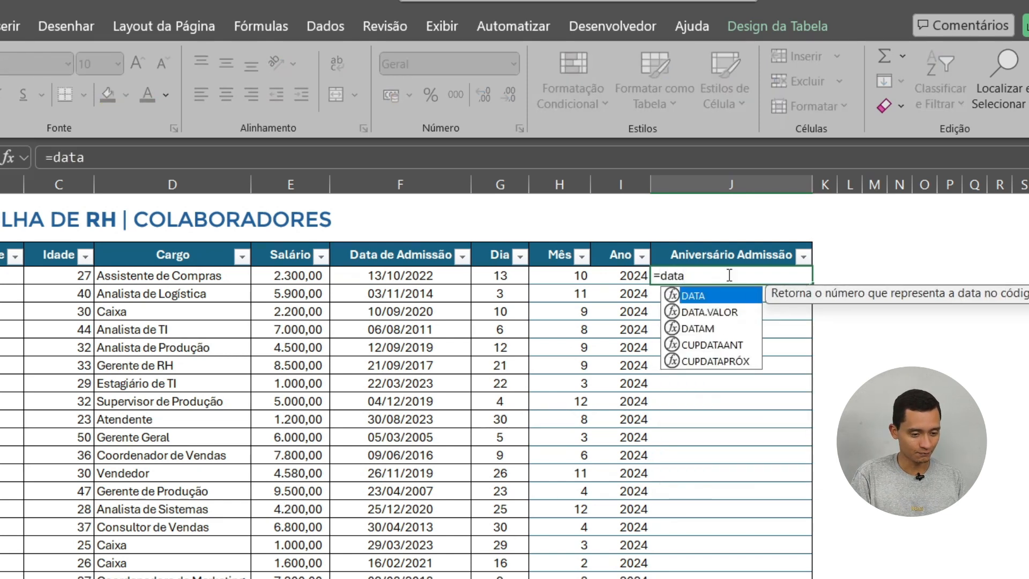
key("Tab")
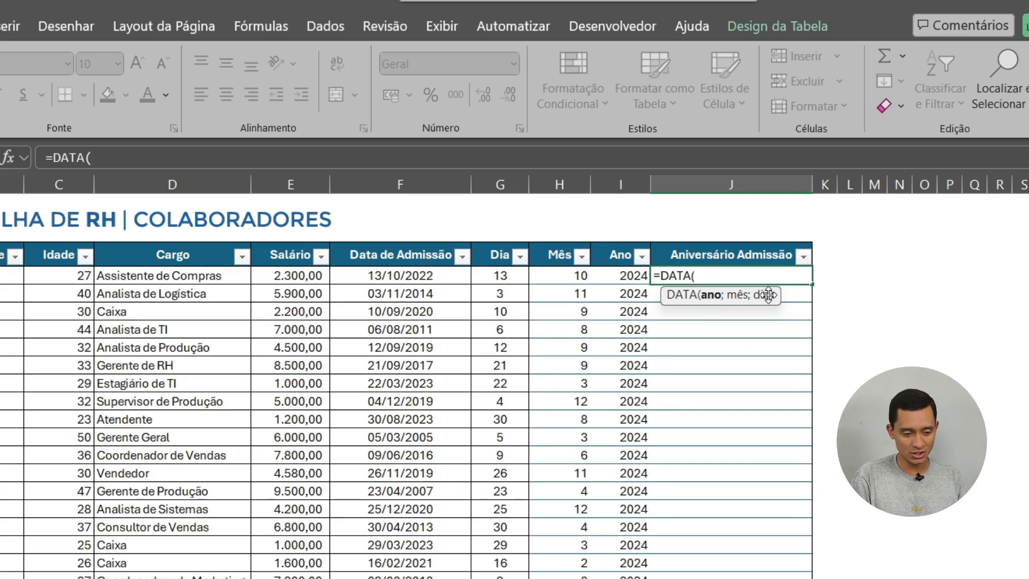
left_click(613, 275)
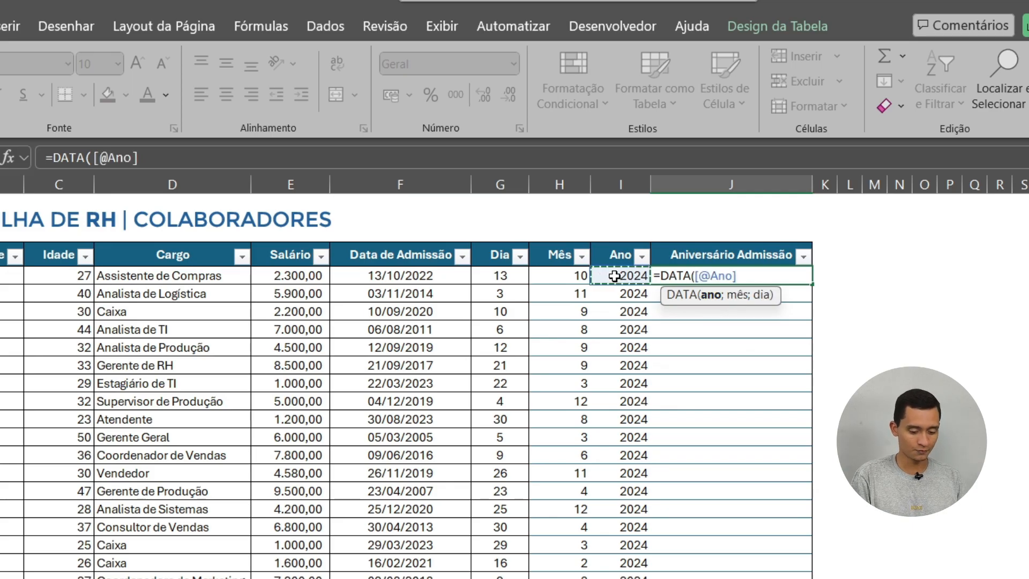
type(";")
left_click(581, 275)
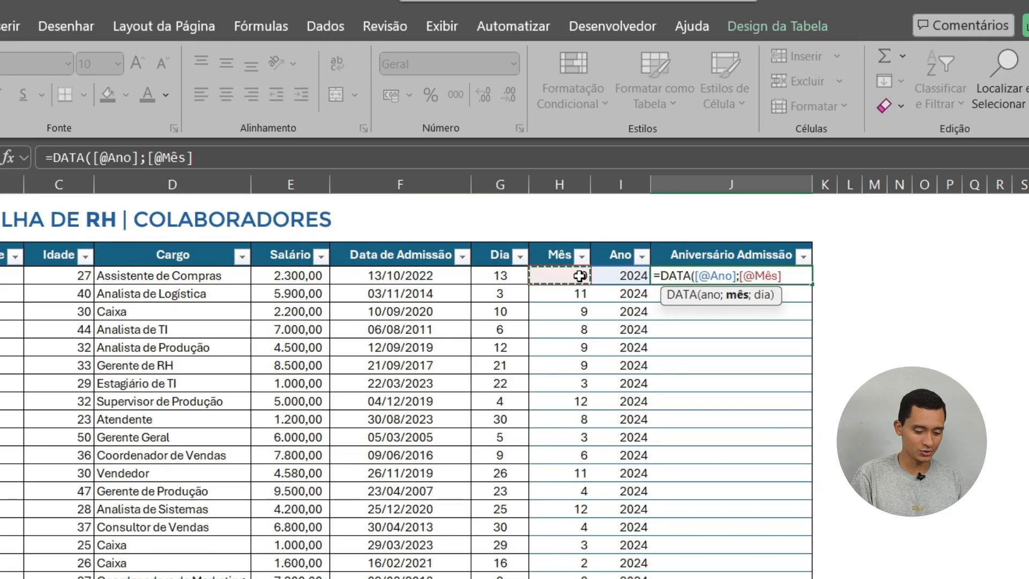
type(";")
left_click(511, 274)
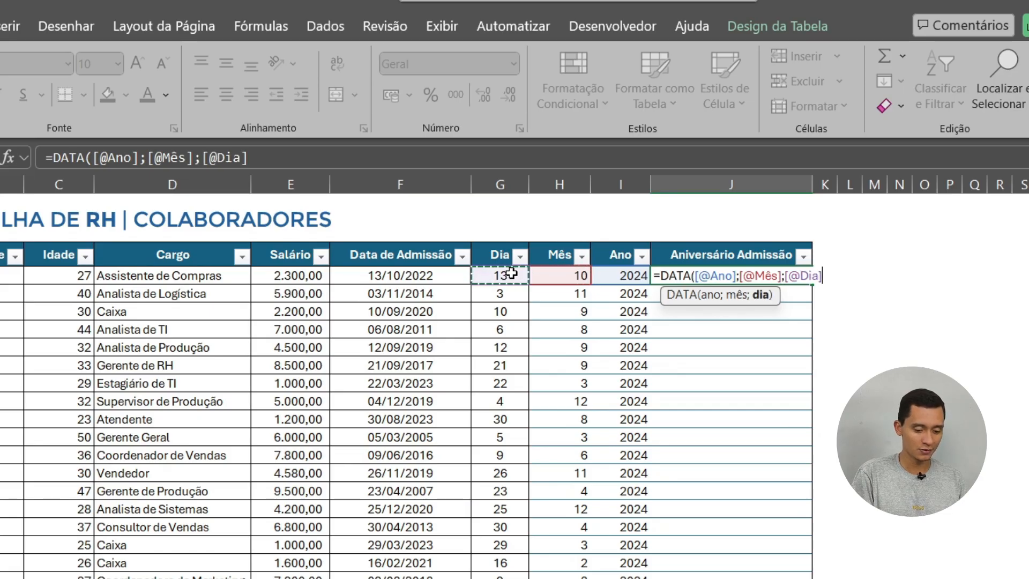
key("Return")
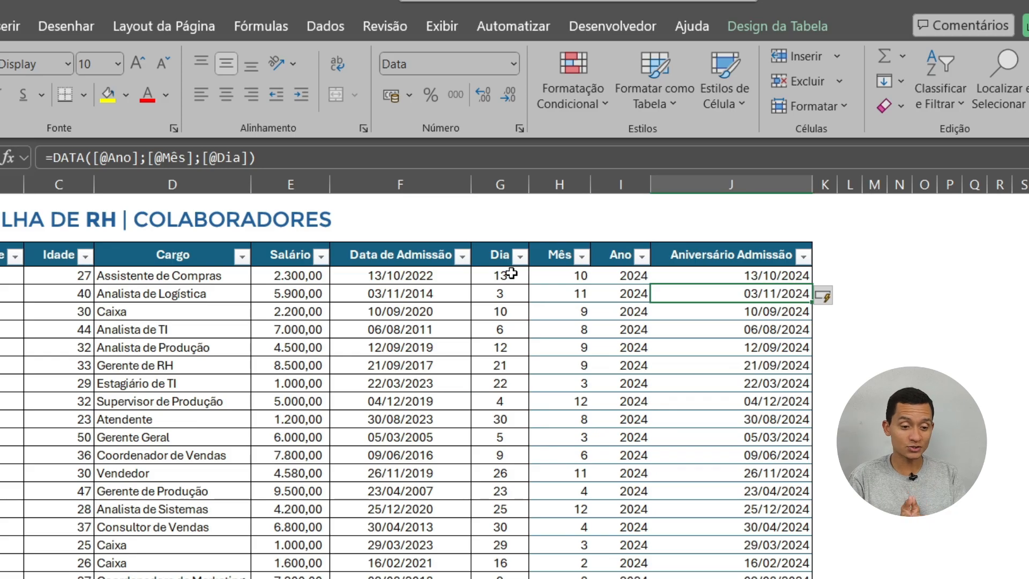
left_click(437, 274)
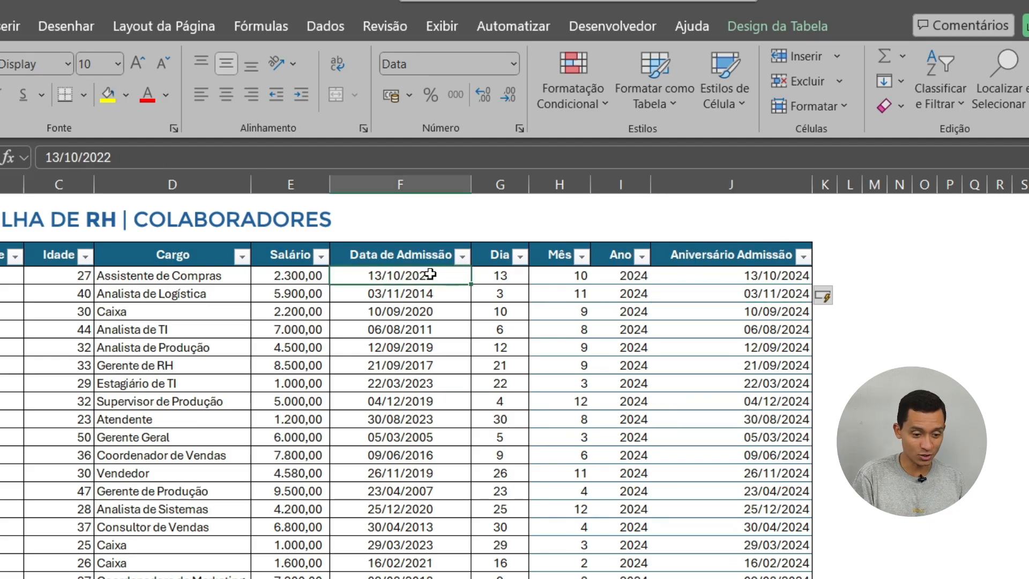
left_click(706, 277)
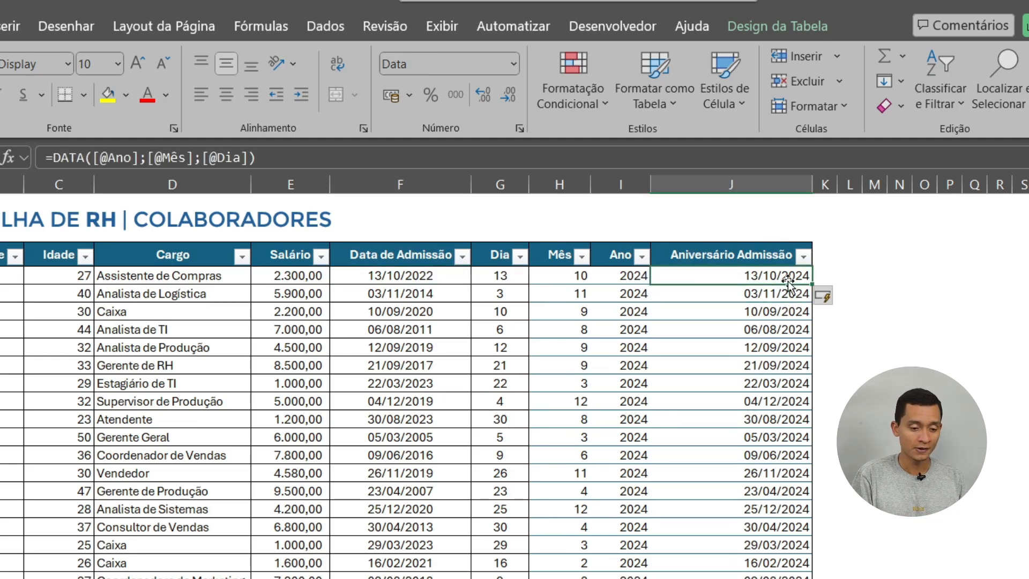
left_click_drag(814, 183, 814, 184)
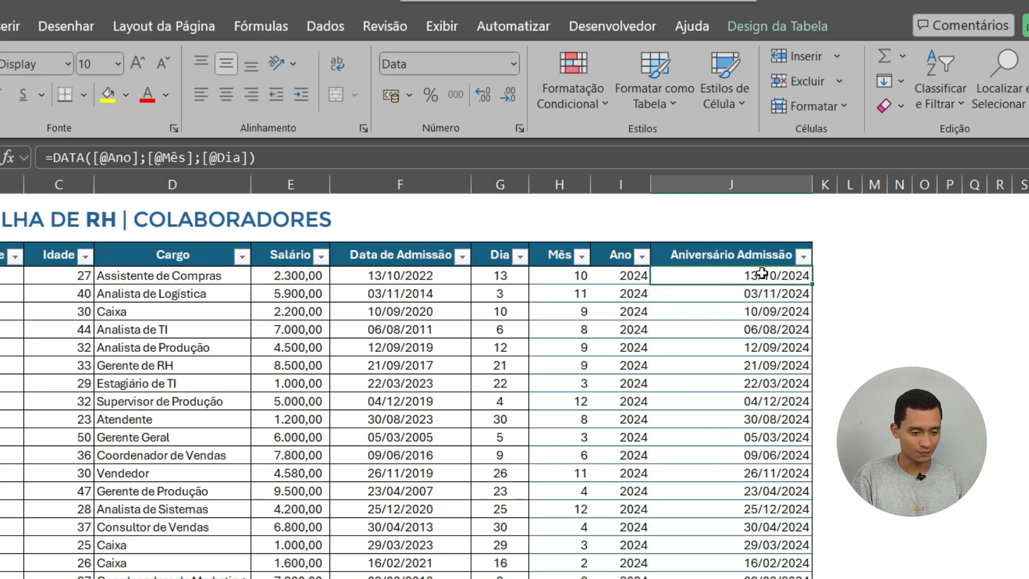
Remove the manually applied cell borders from all data rows of the employee table.
left_click(563, 381)
key("ctrl+a")
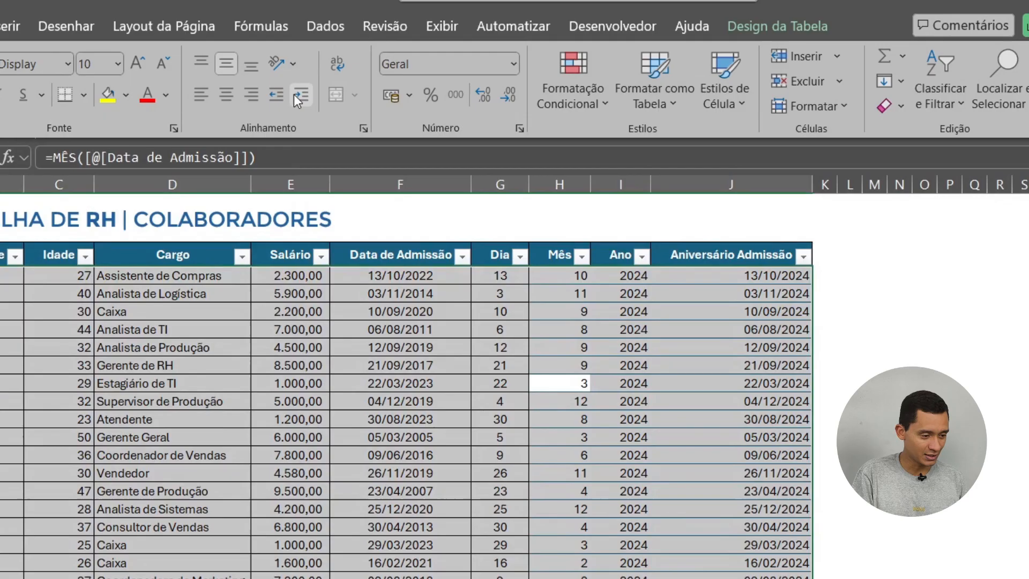
left_click(84, 95)
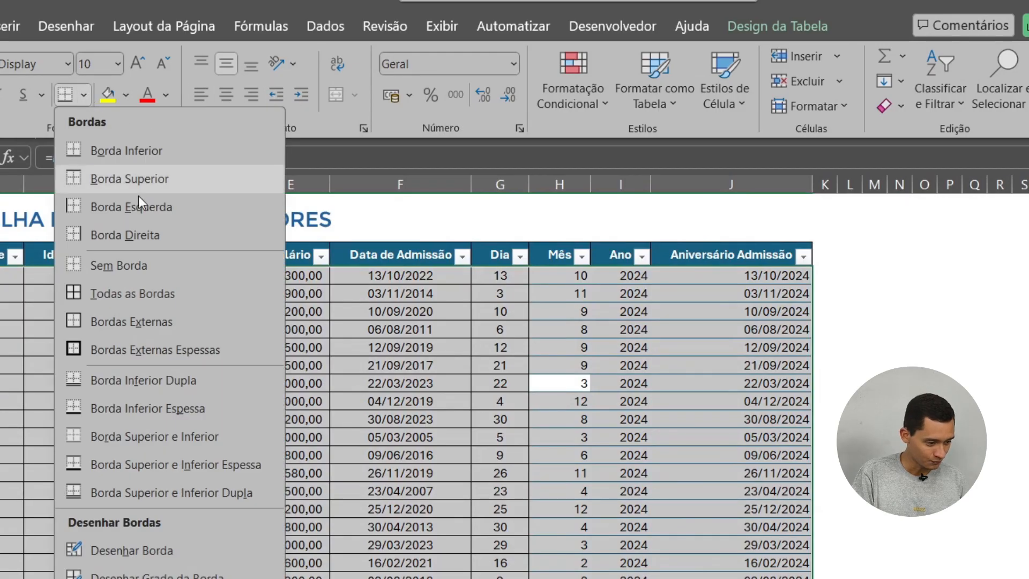
left_click(153, 261)
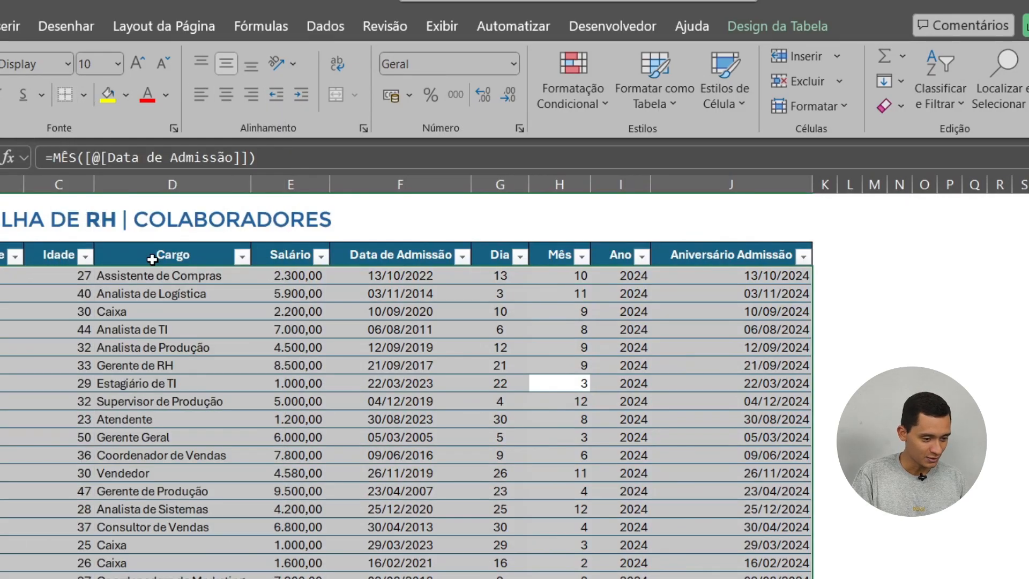
Add a table column headed "Qtde Dias" in K3, beside Aniversário Admissão, and fit its width to the header.
left_click(828, 248)
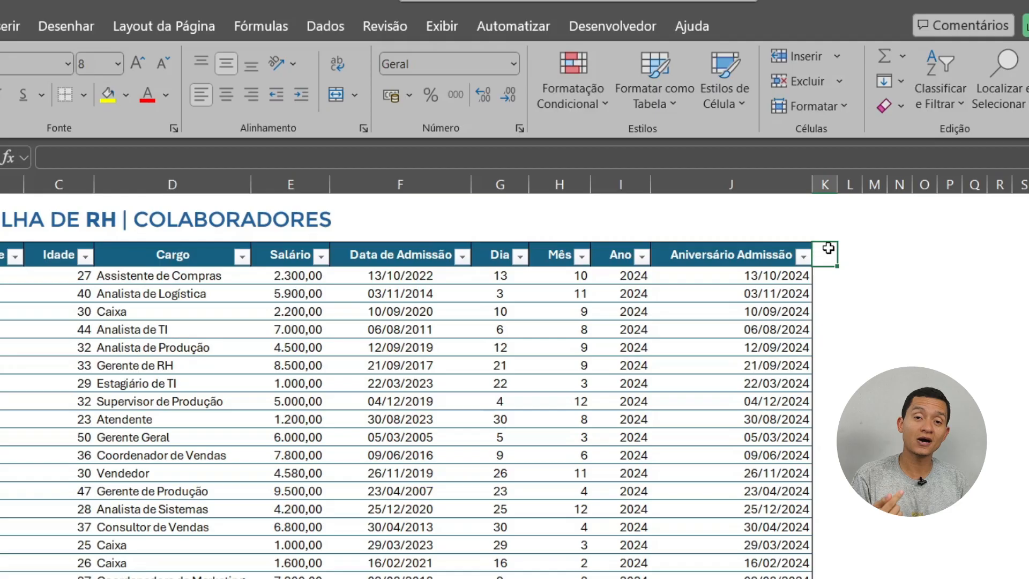
left_click(768, 273)
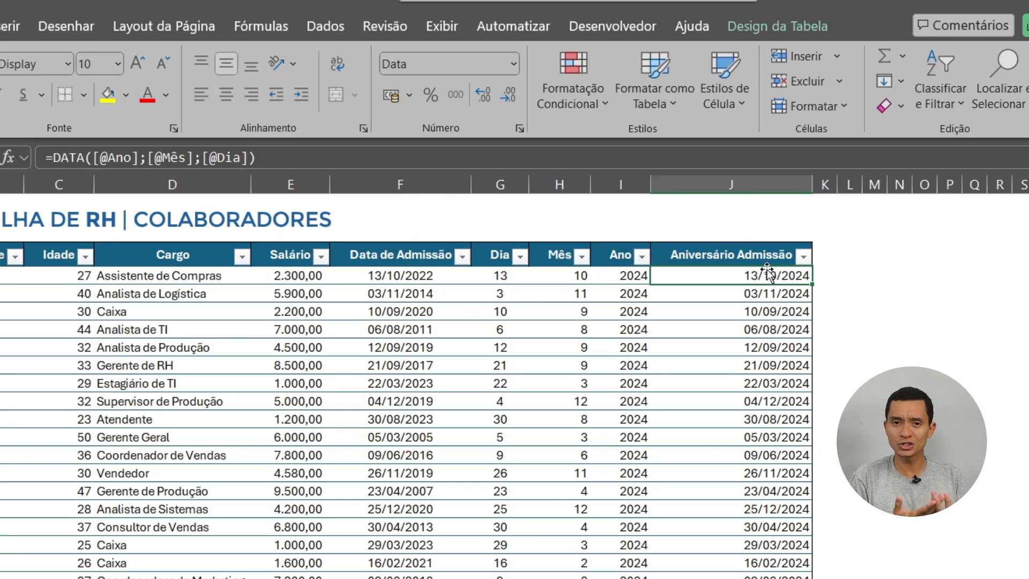
left_click(827, 256)
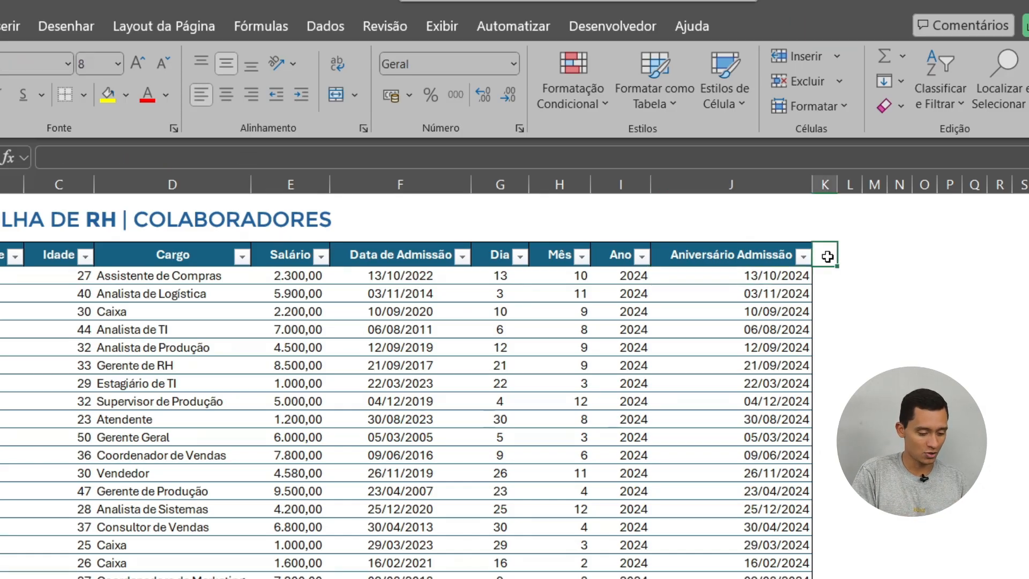
type("Qtde")
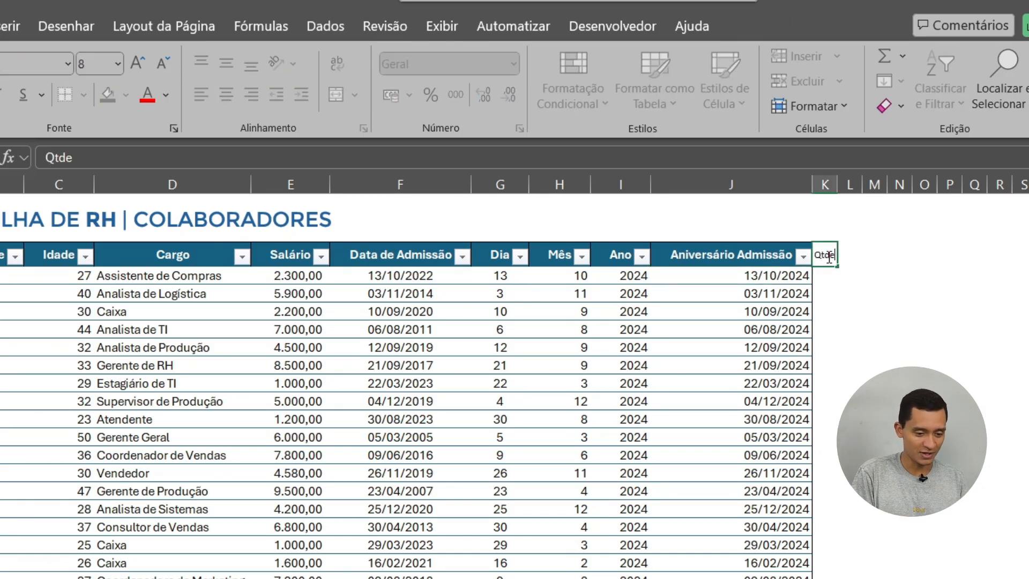
key("Return")
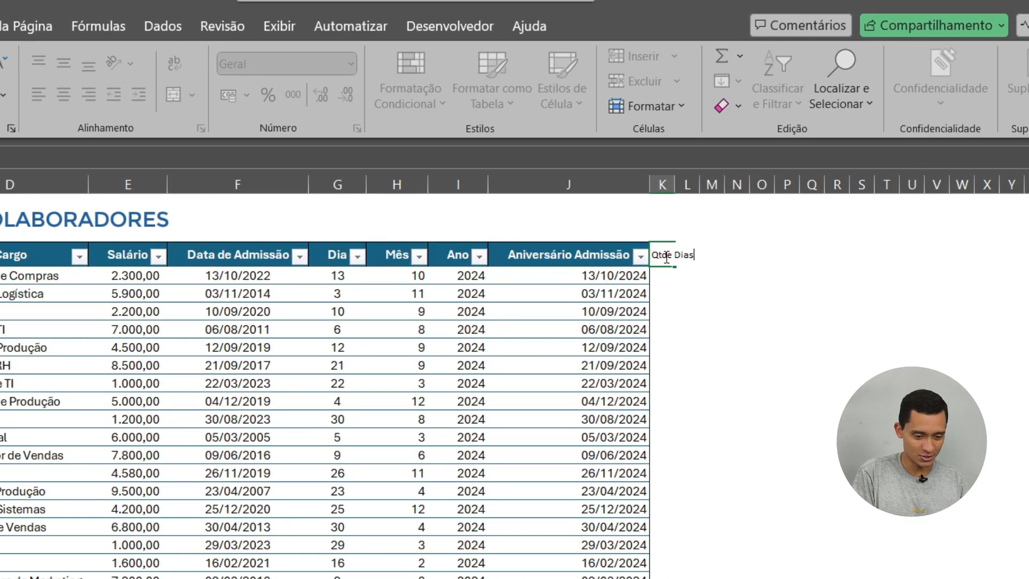
double_click(675, 185)
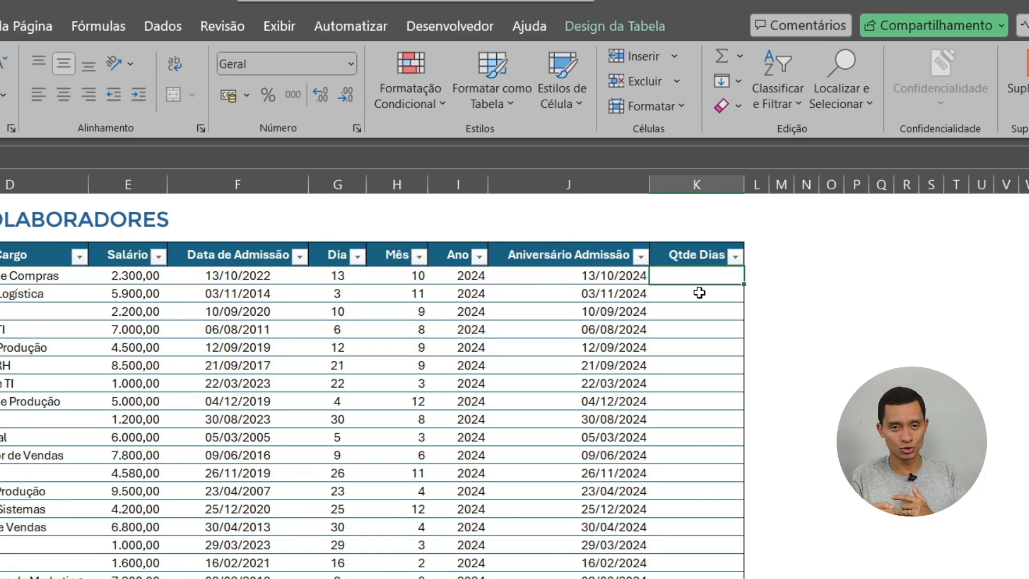
Fill the Qtde Dias column with the formula =[@[Aniversário Admissão]]-HOJE(), entered in K4.
type("=")
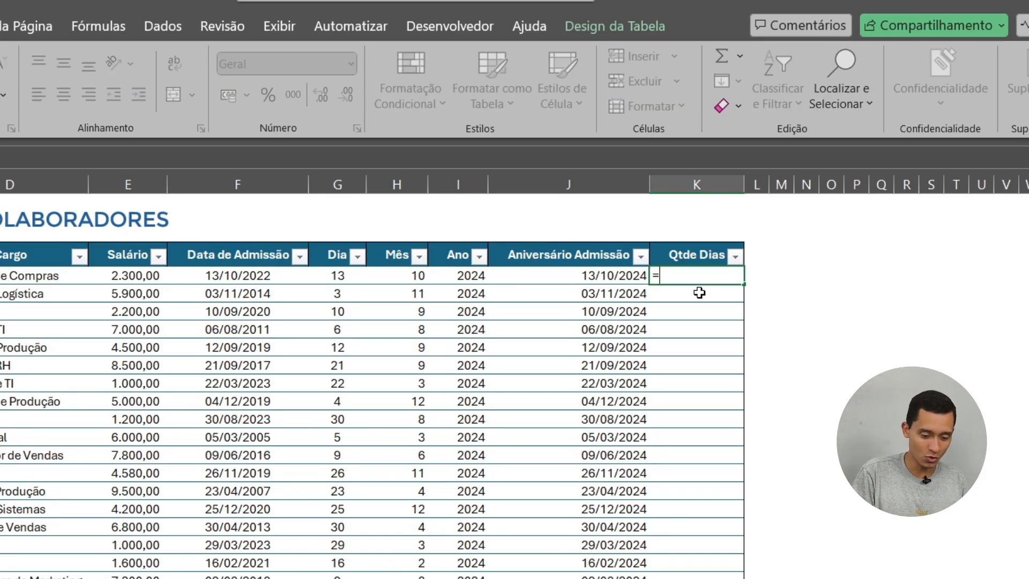
key("Left")
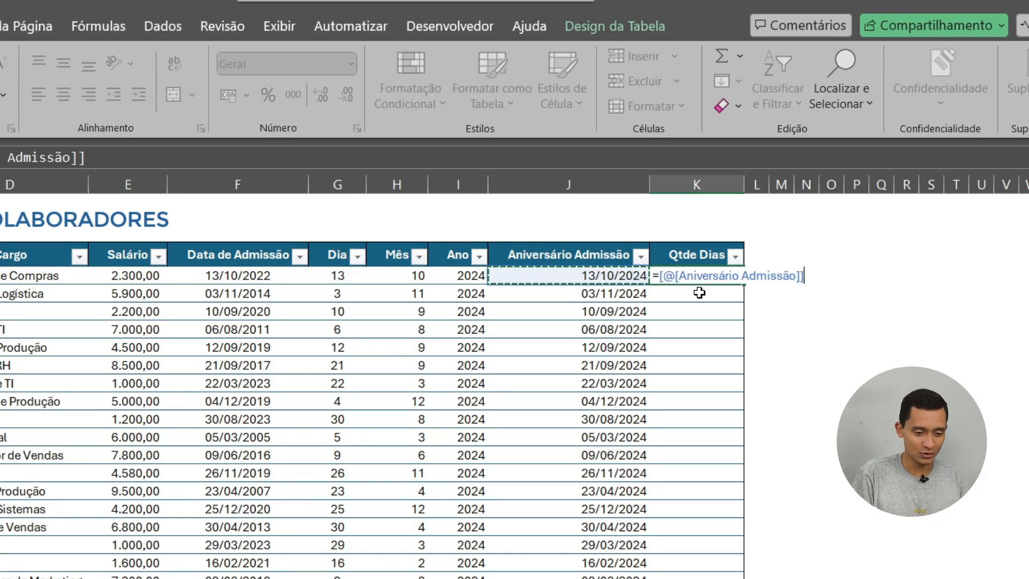
type("-")
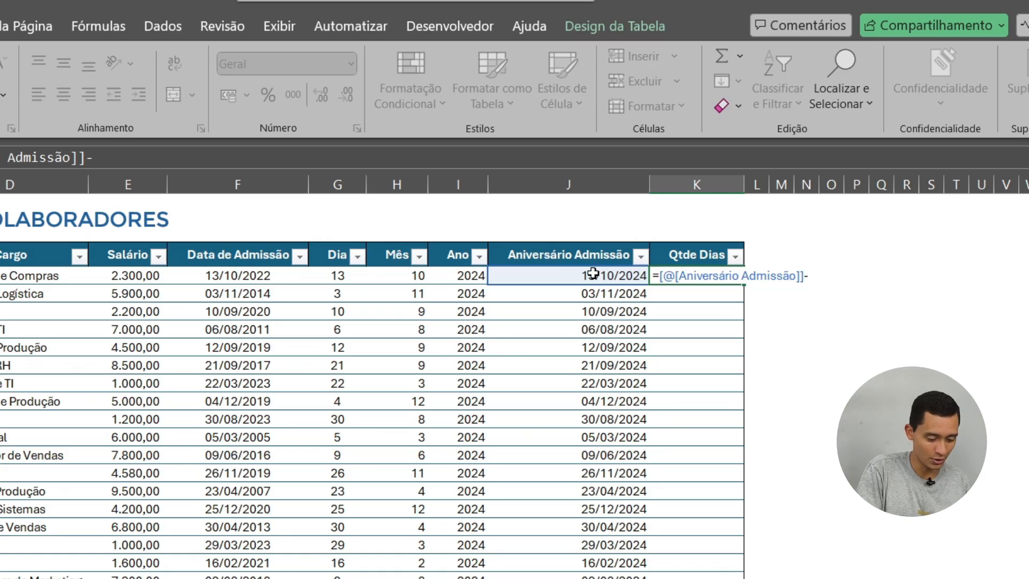
type("hoje")
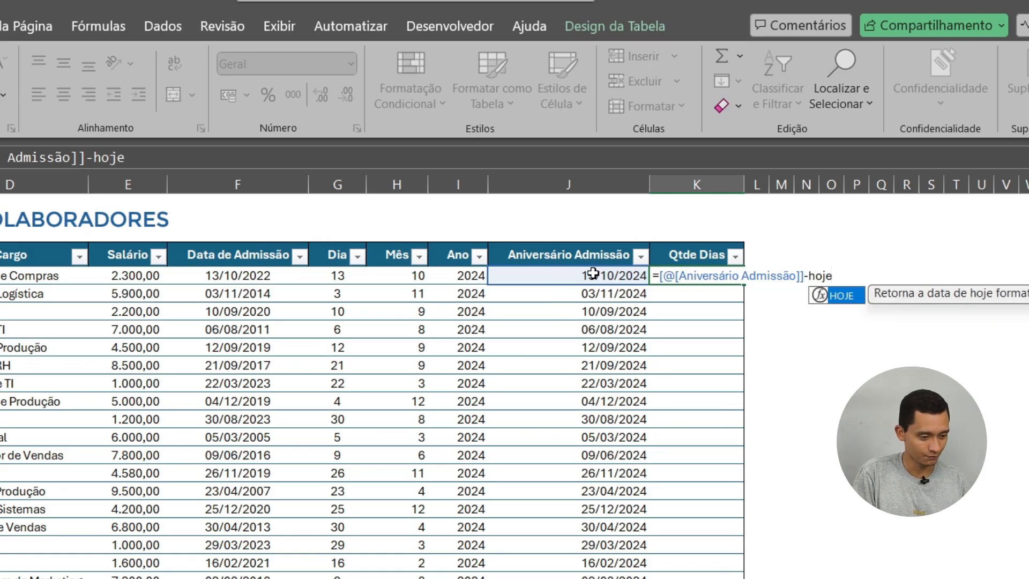
key("Tab")
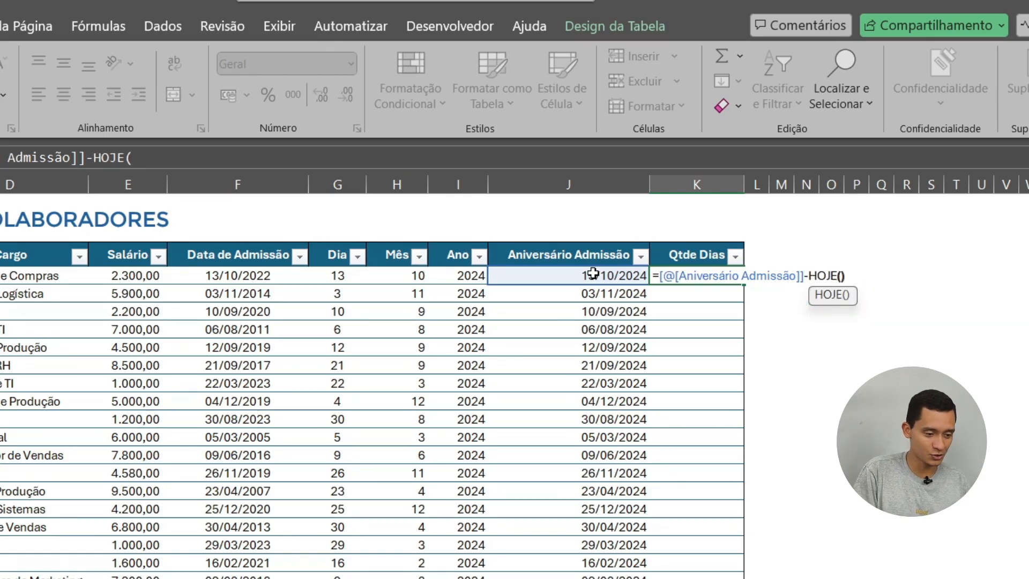
type(")")
key("Return")
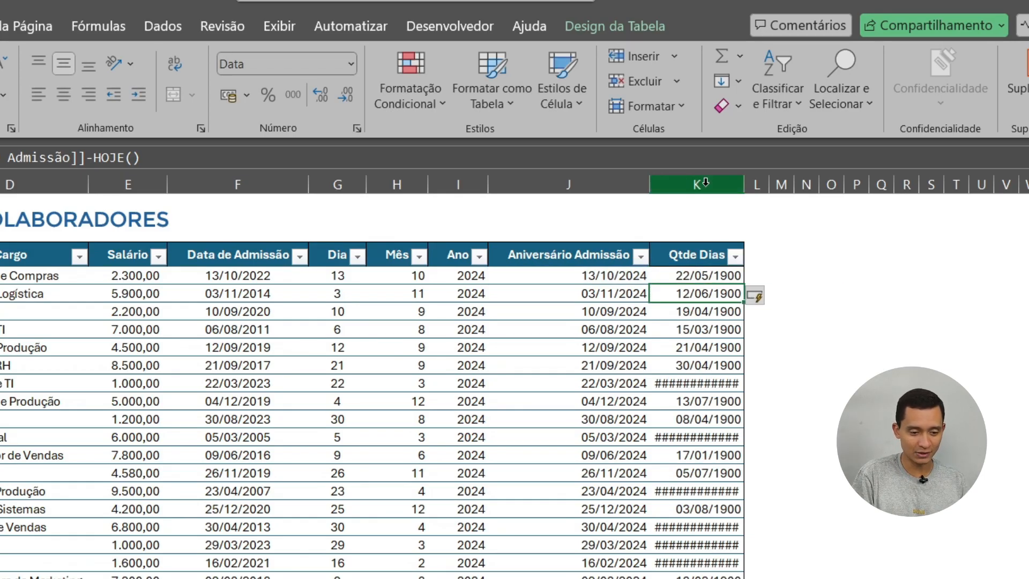
Format all Qtde Dias values as Número with no decimal places and center them in the column.
left_click(687, 272)
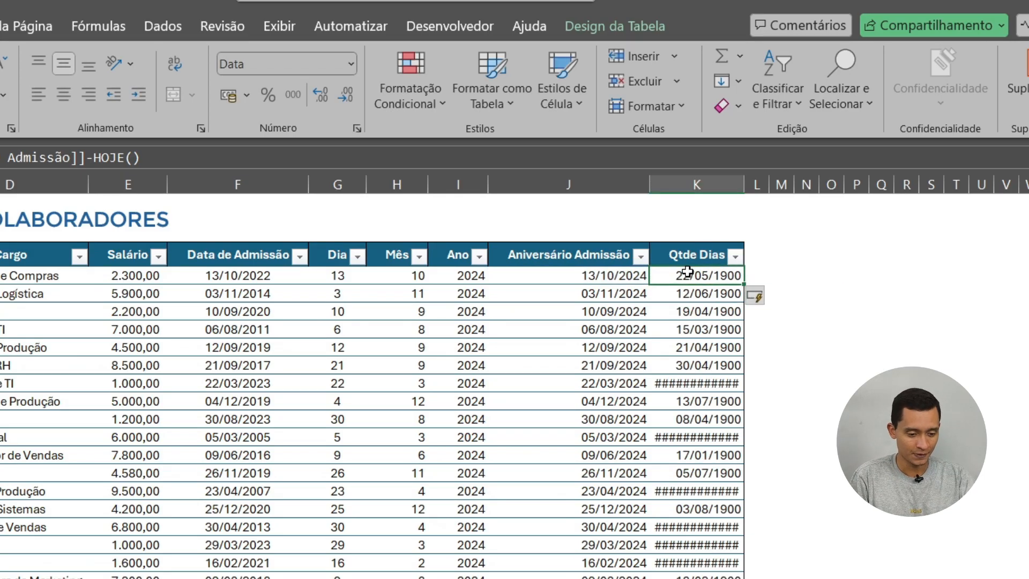
key("ctrl+shift+Down")
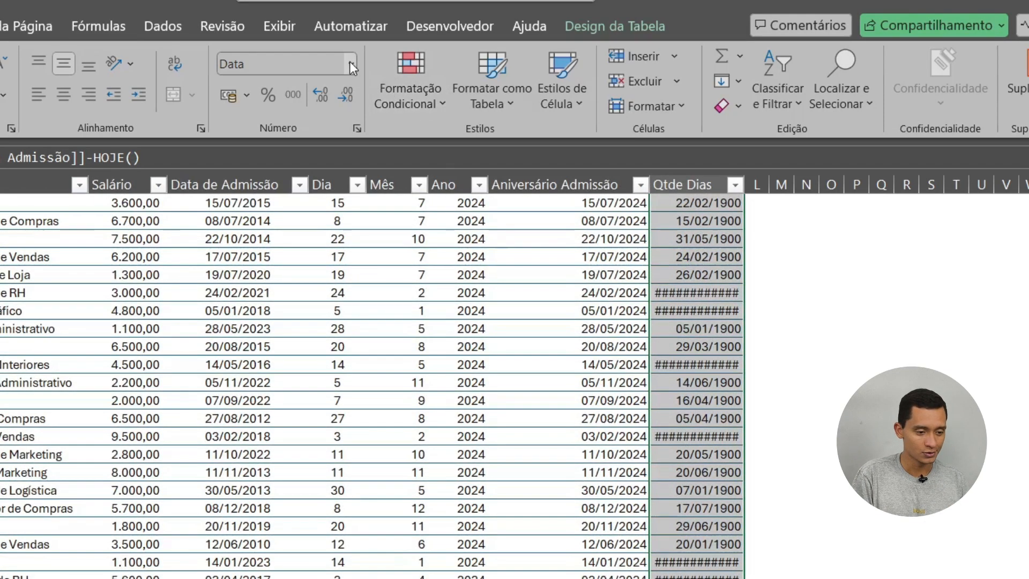
left_click(349, 63)
left_click(333, 154)
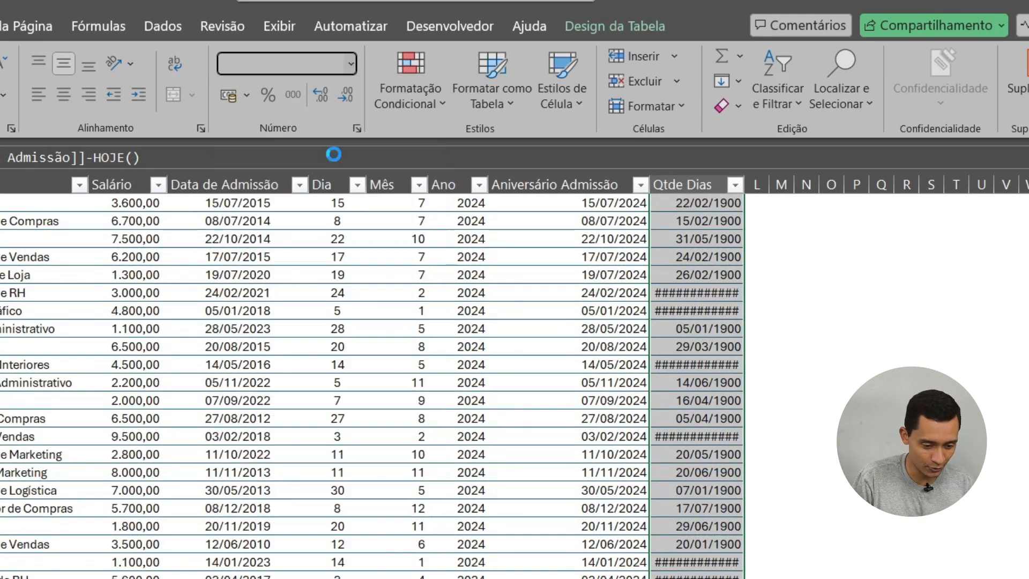
left_click(348, 98)
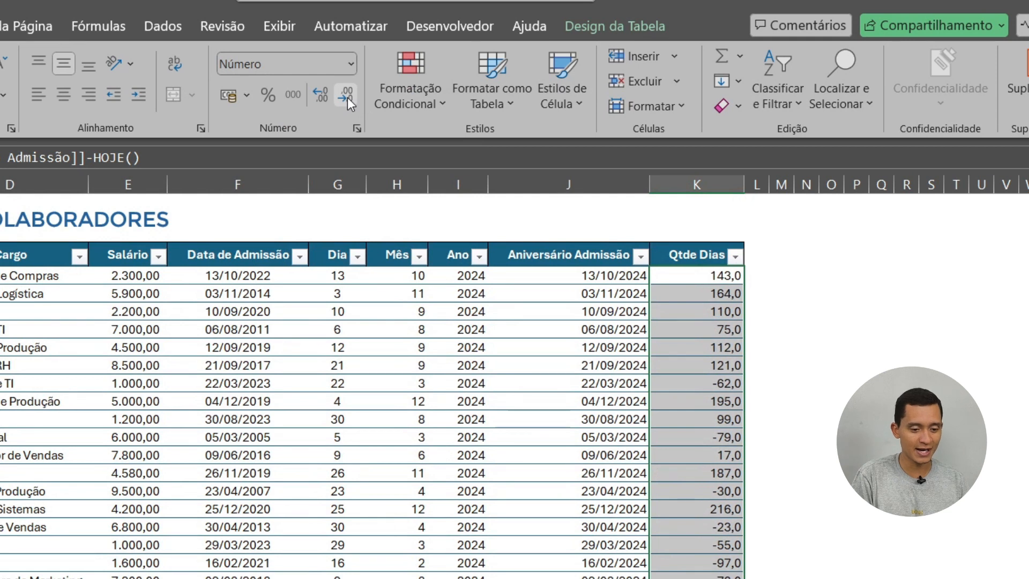
left_click(348, 98)
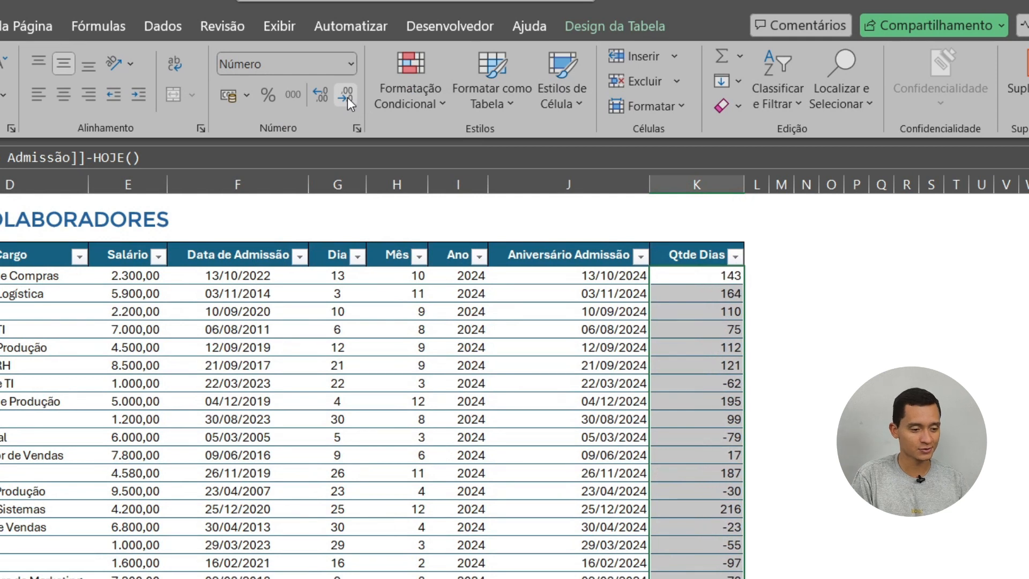
left_click(69, 98)
left_click_drag(743, 192, 743, 192)
left_click(814, 253)
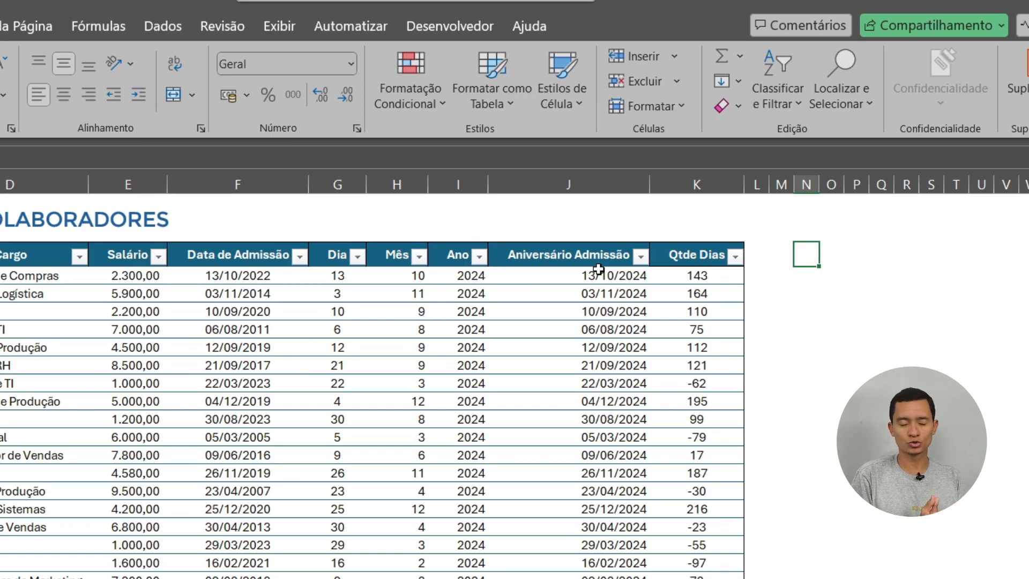
Compare some Aniversário Admissão dates with their Qtde Dias values and sort the table by Qtde Dias from smallest to largest.
left_click(664, 276)
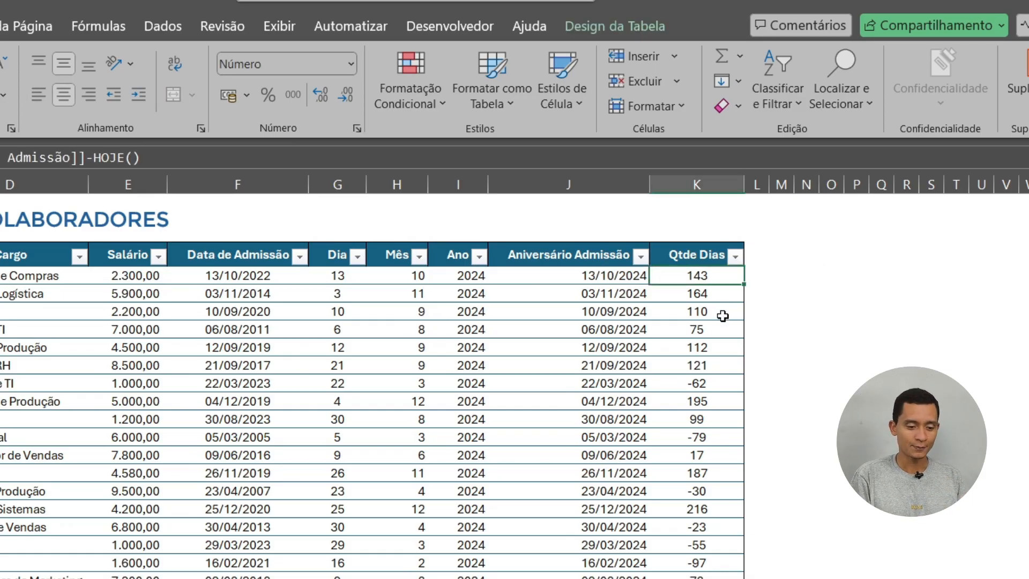
left_click(625, 330)
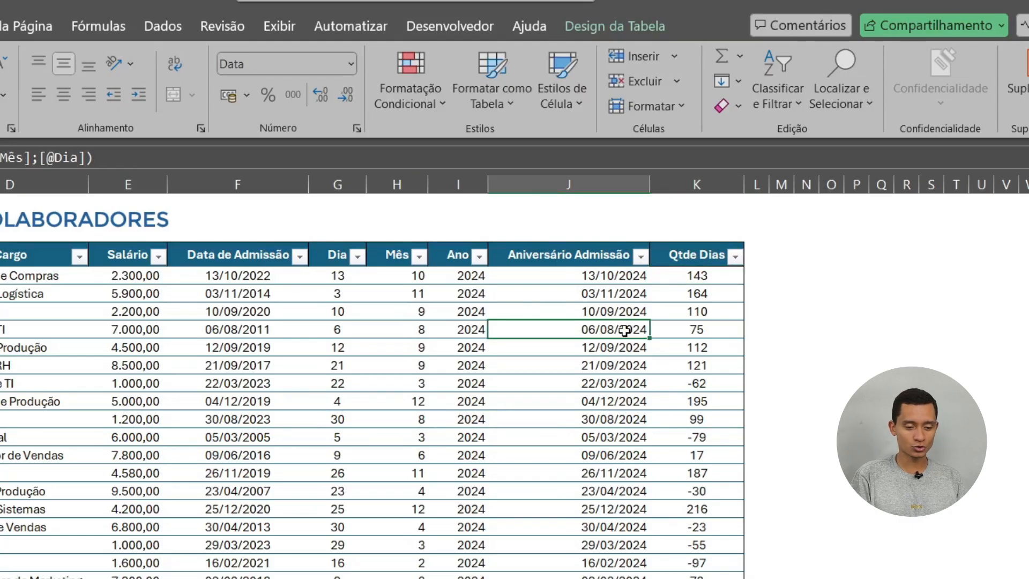
left_click(725, 330)
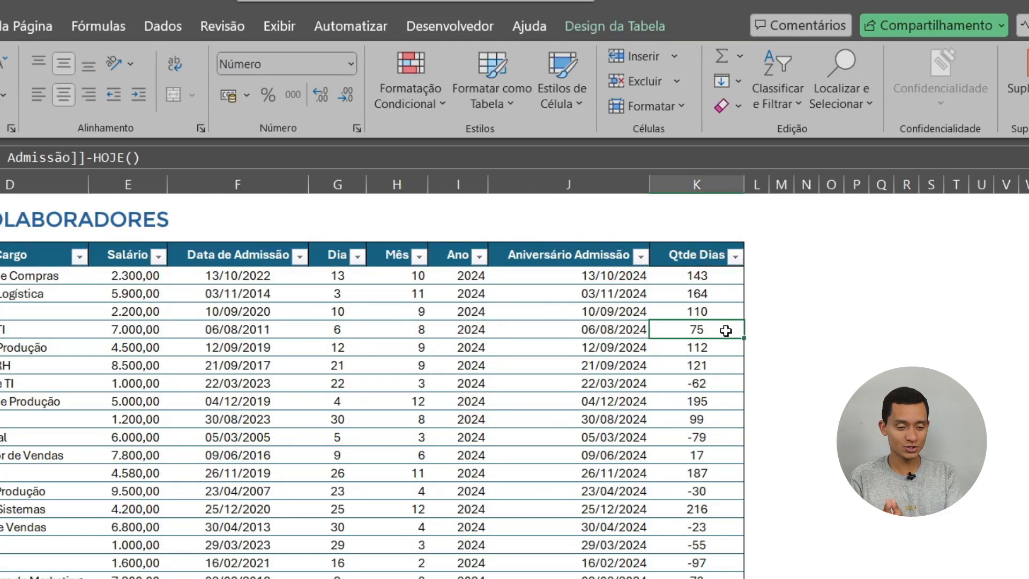
left_click(629, 386)
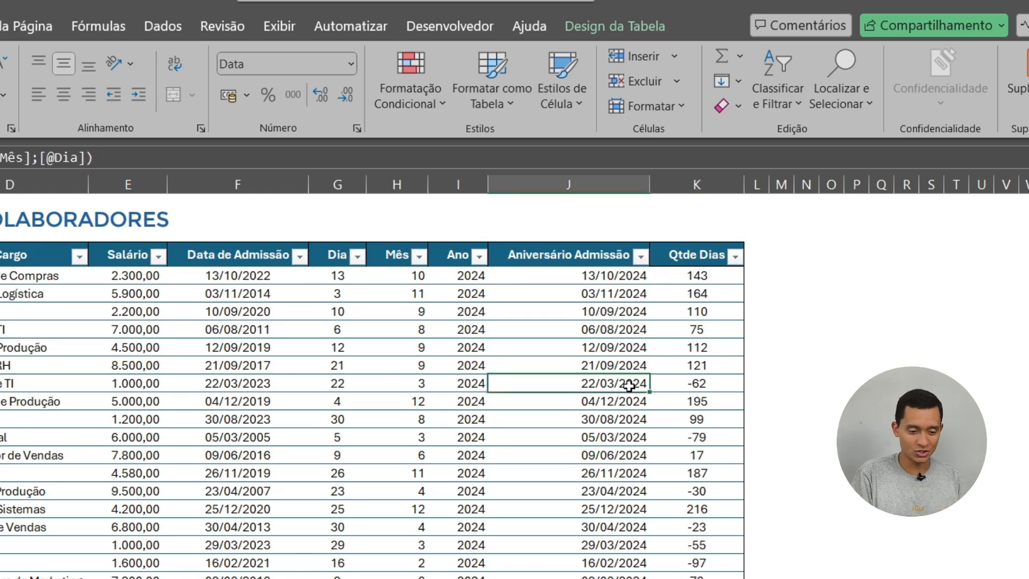
left_click(714, 386)
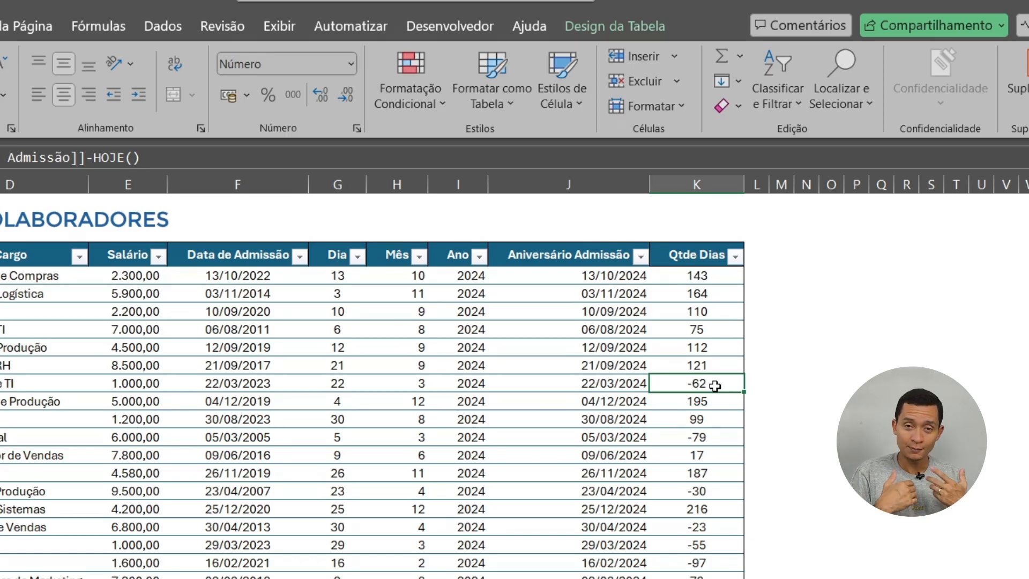
left_click(735, 257)
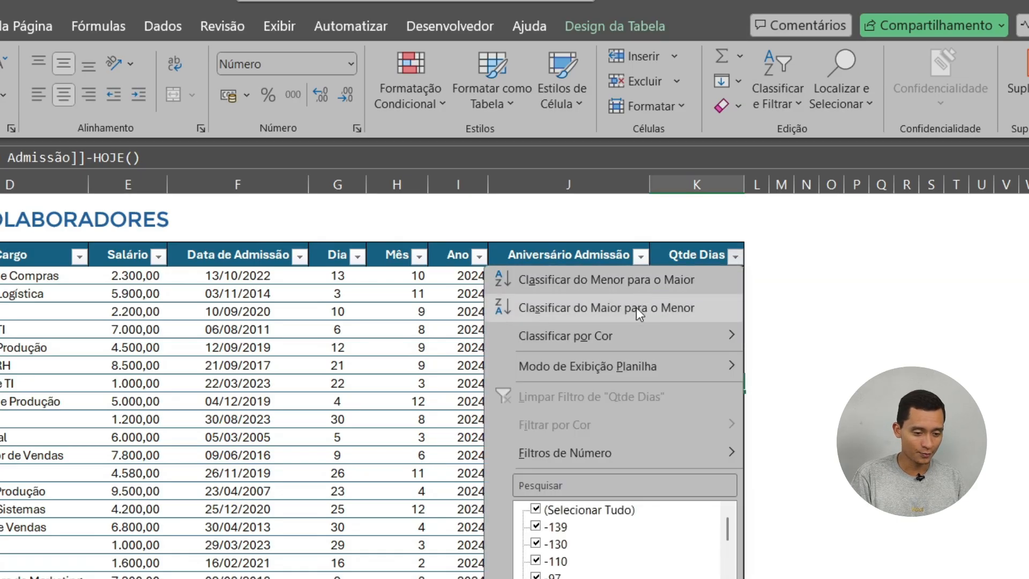
left_click(672, 280)
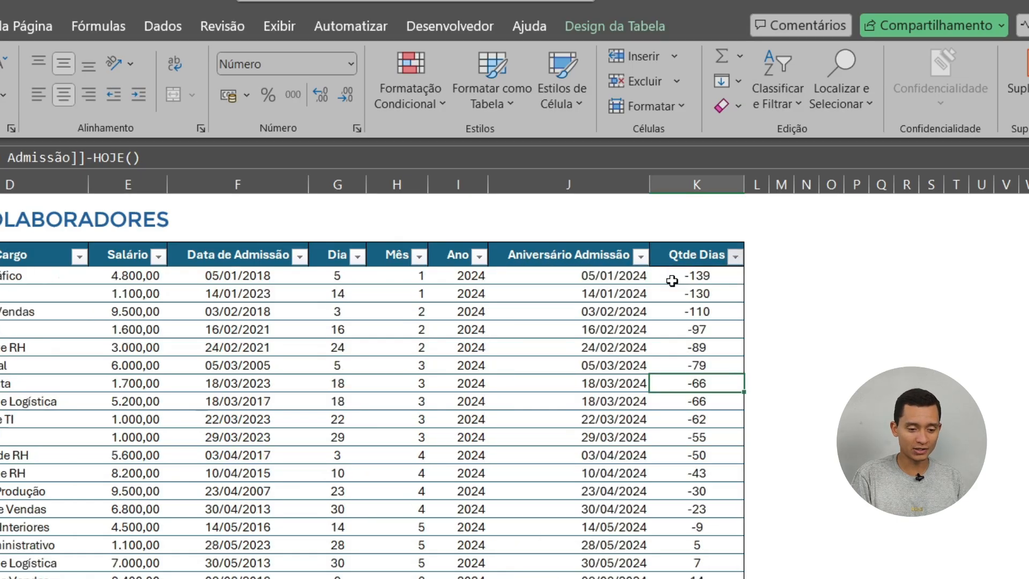
Review the negative Qtde Dias rows and filter the column to show only values greater than 0.
left_click_drag(707, 270, 699, 504)
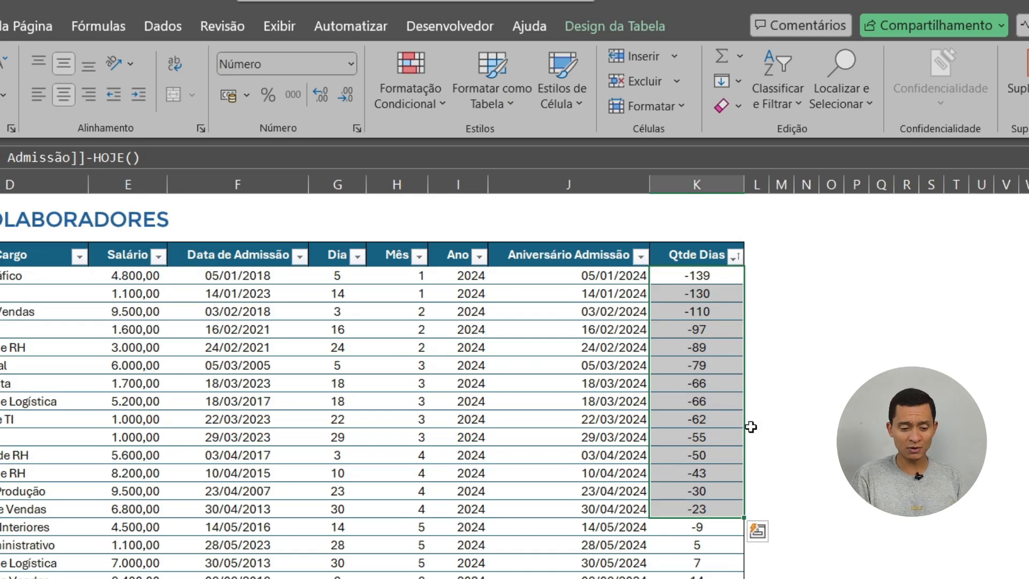
left_click(700, 527)
left_click(612, 524)
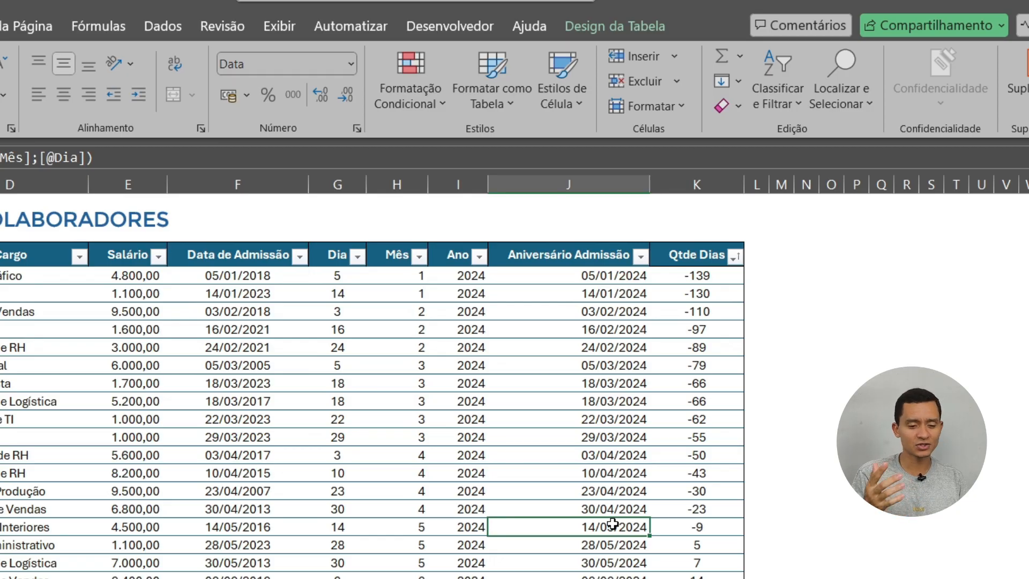
left_click(695, 416)
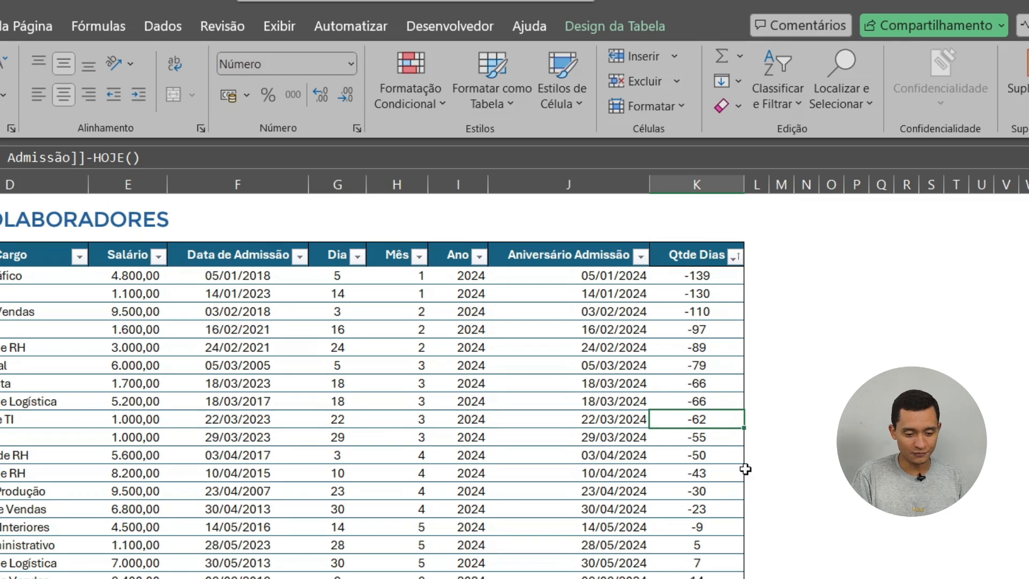
left_click_drag(722, 276, 707, 518)
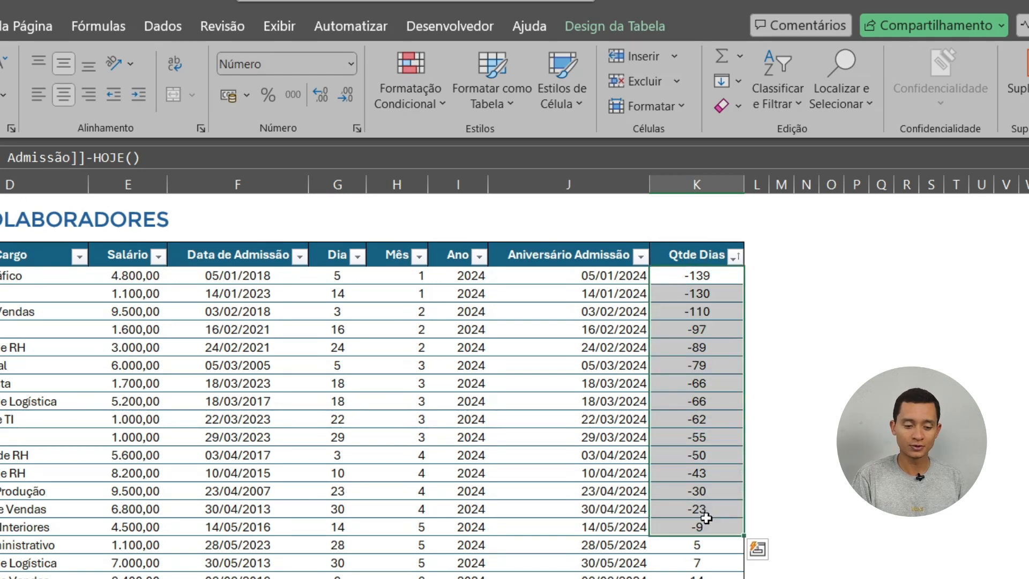
left_click(798, 423)
left_click(737, 259)
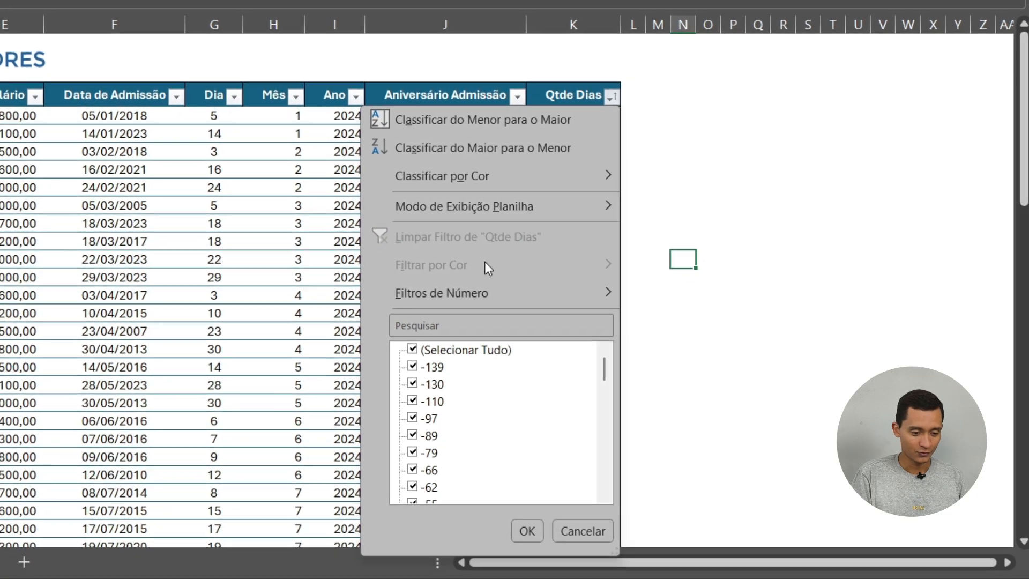
mouse_move(496, 292)
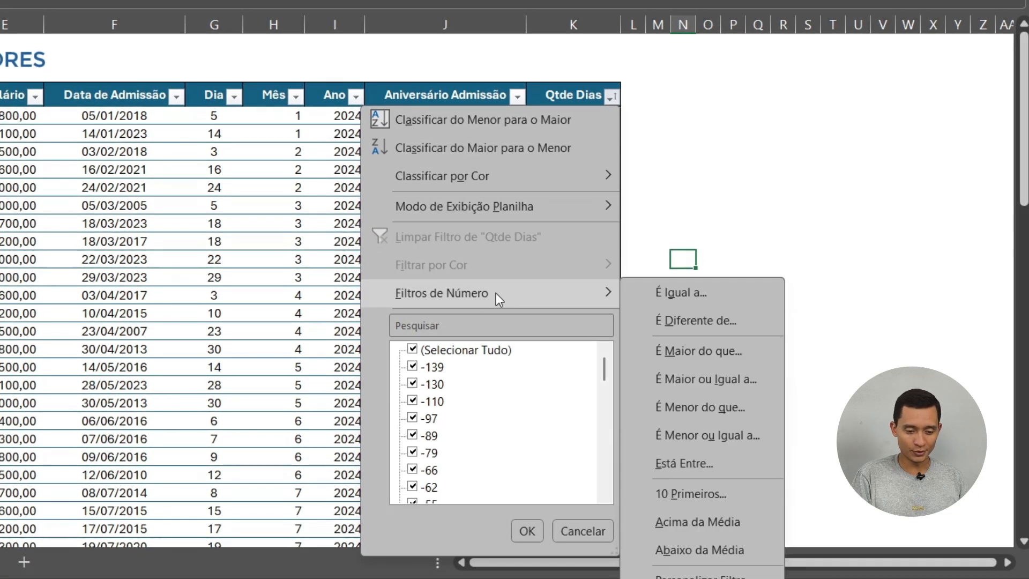
left_click(712, 353)
type("0")
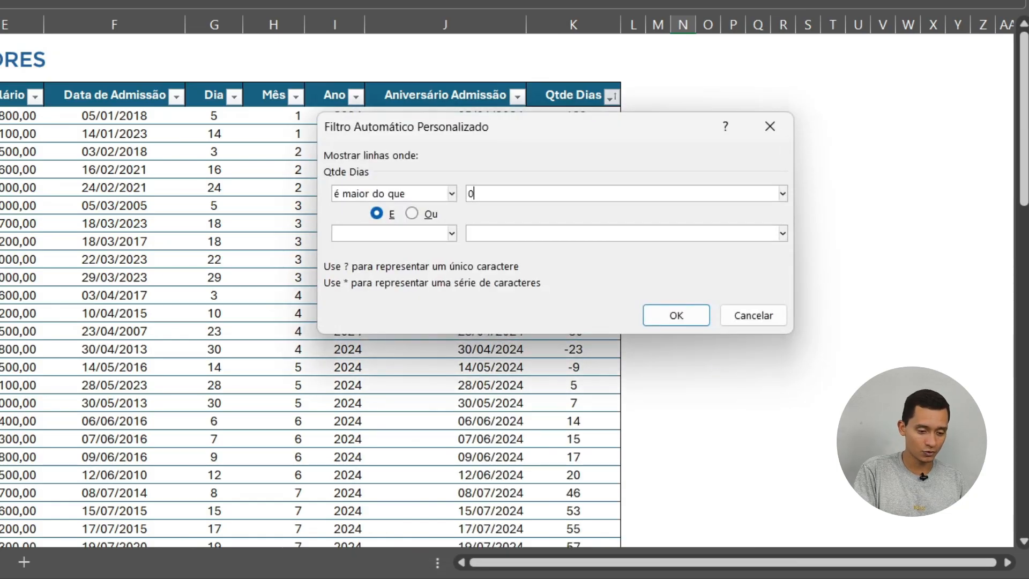
left_click(674, 314)
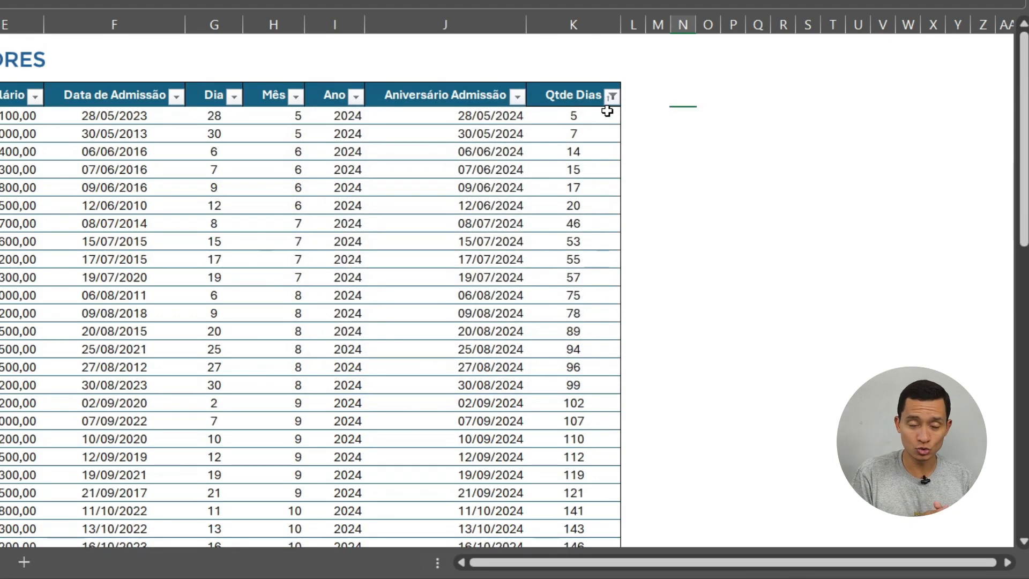
Add a table column headed "Faltam quanto dias?" in L3, beside Qtde Dias, and fit its width to the header.
left_click(607, 111)
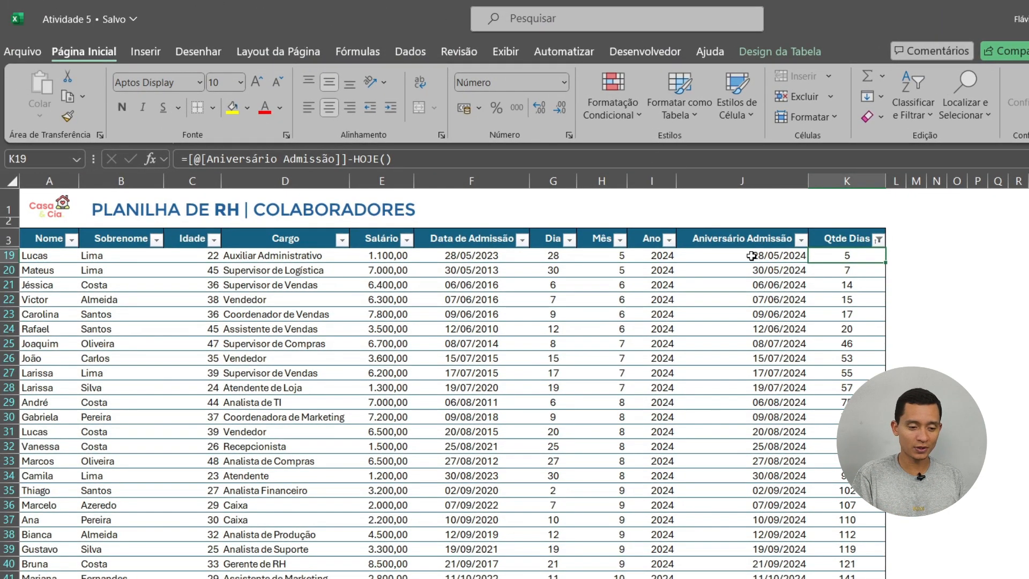
left_click(632, 200)
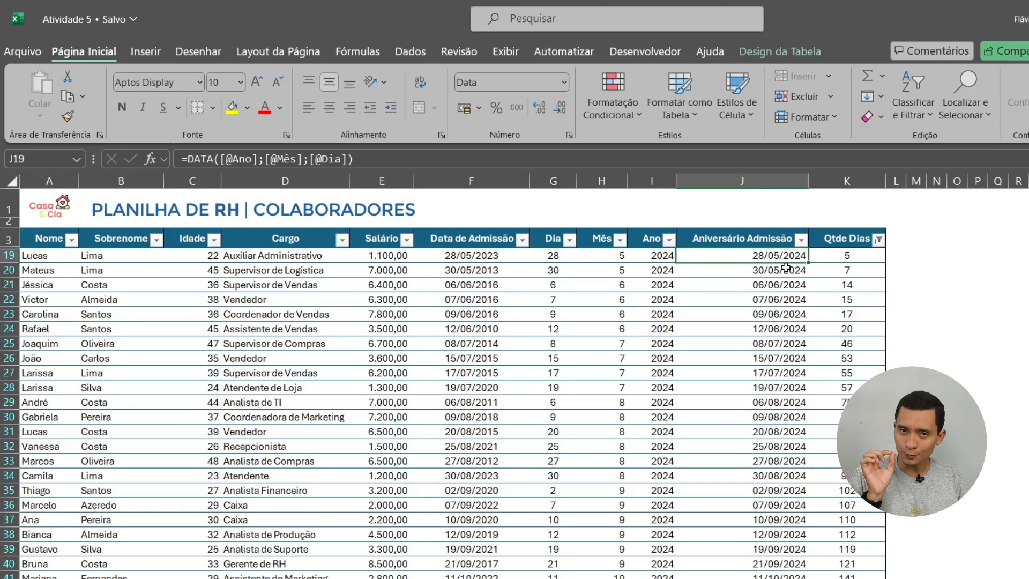
left_click(898, 237)
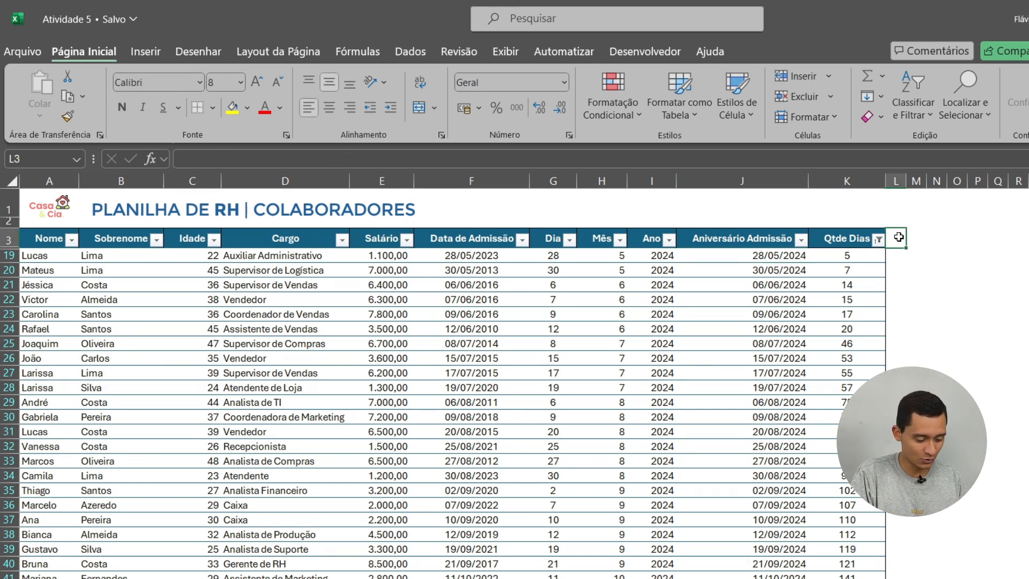
type("Faltam")
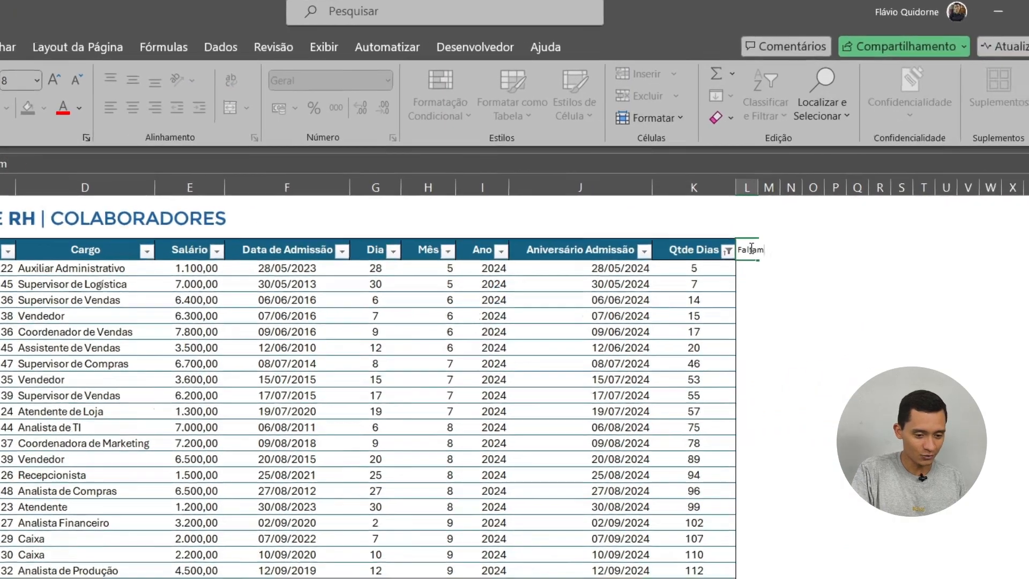
type(" quanto dias?")
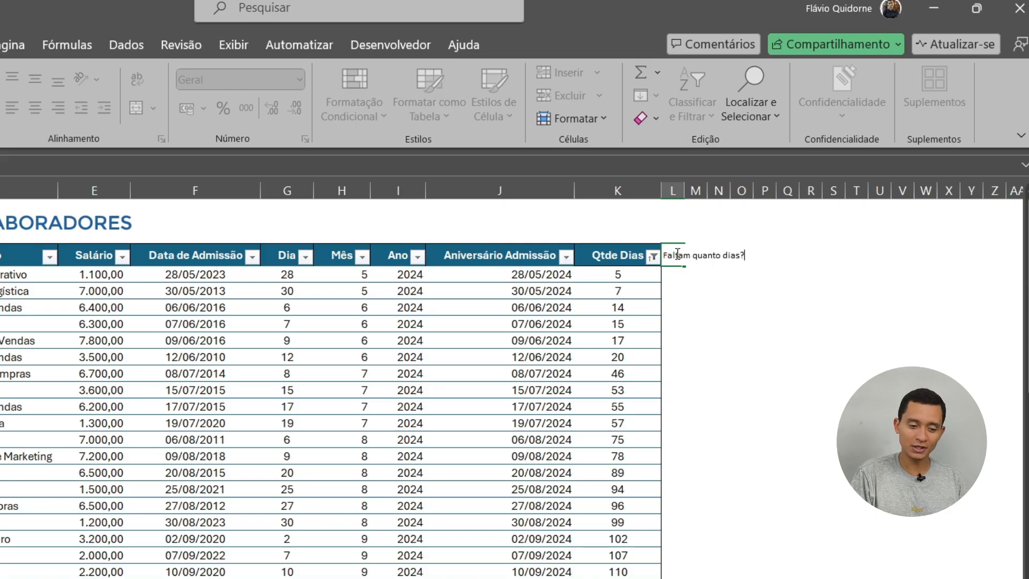
key("Return")
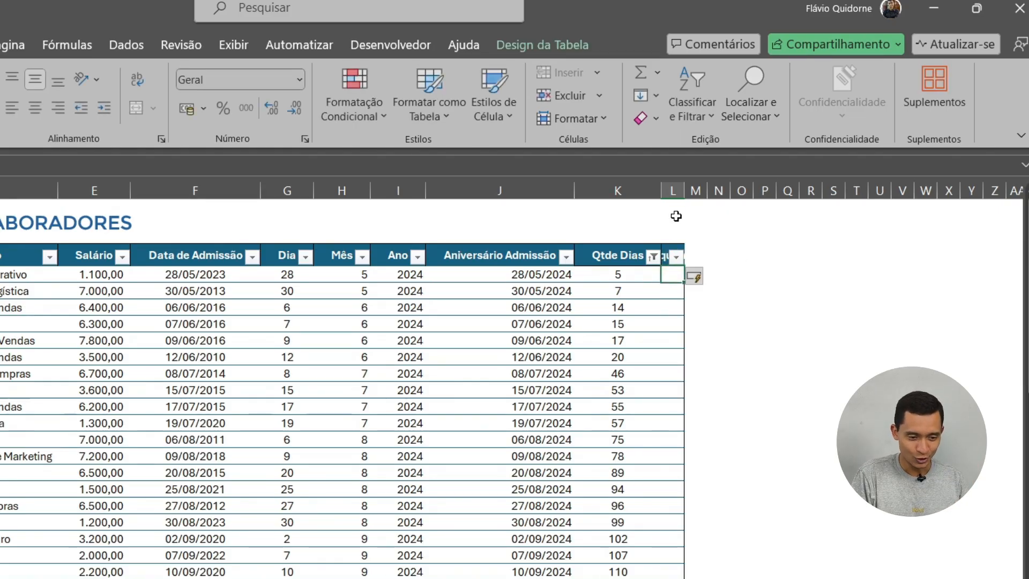
double_click(683, 190)
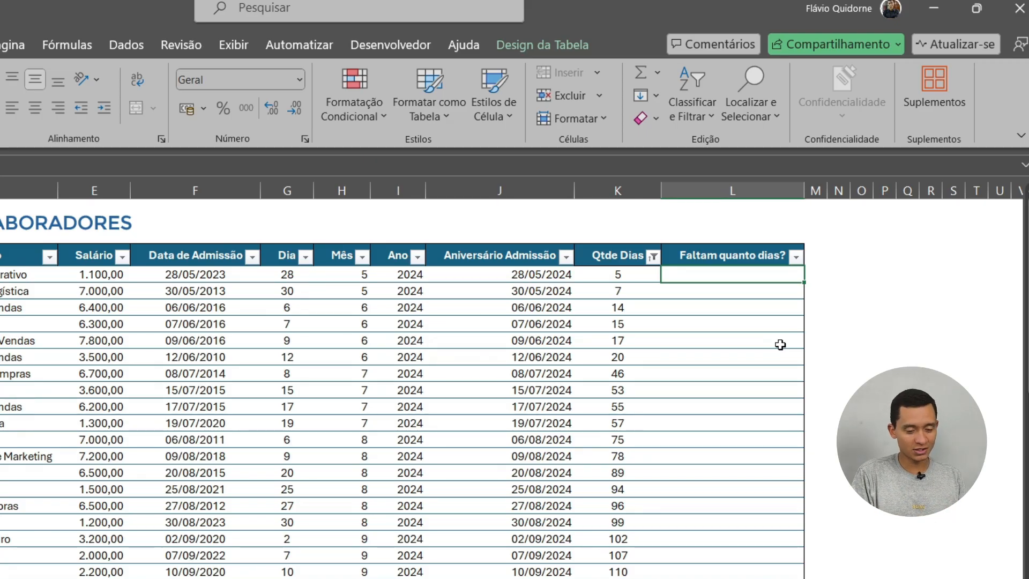
key("Down")
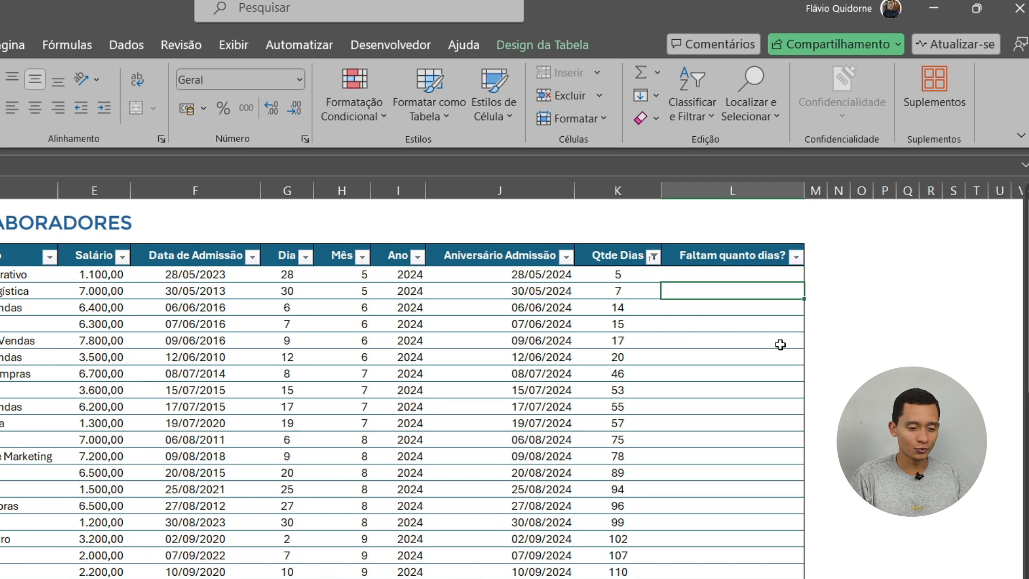
Start a CONCAT formula in the first visible cell of "Faltam quanto dias?" with the text "Faltam " and that row's Qtde Dias value.
key("Left")
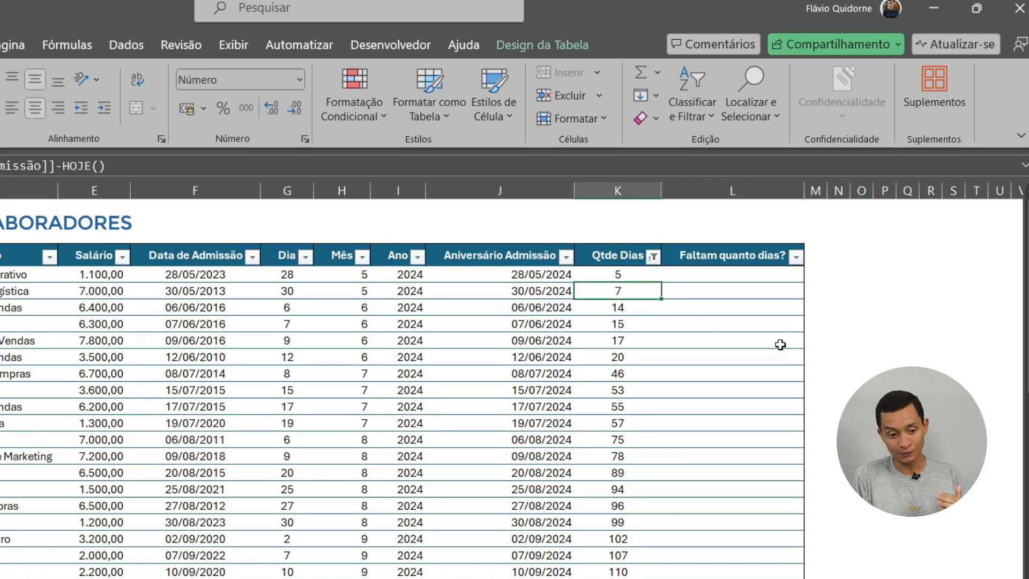
key("Up")
key("Right")
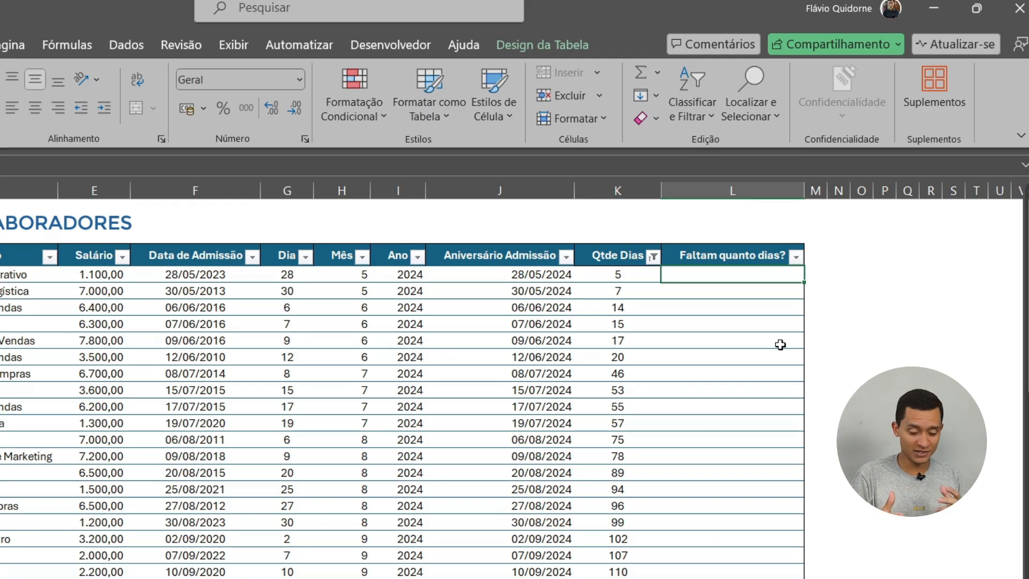
type("=concat")
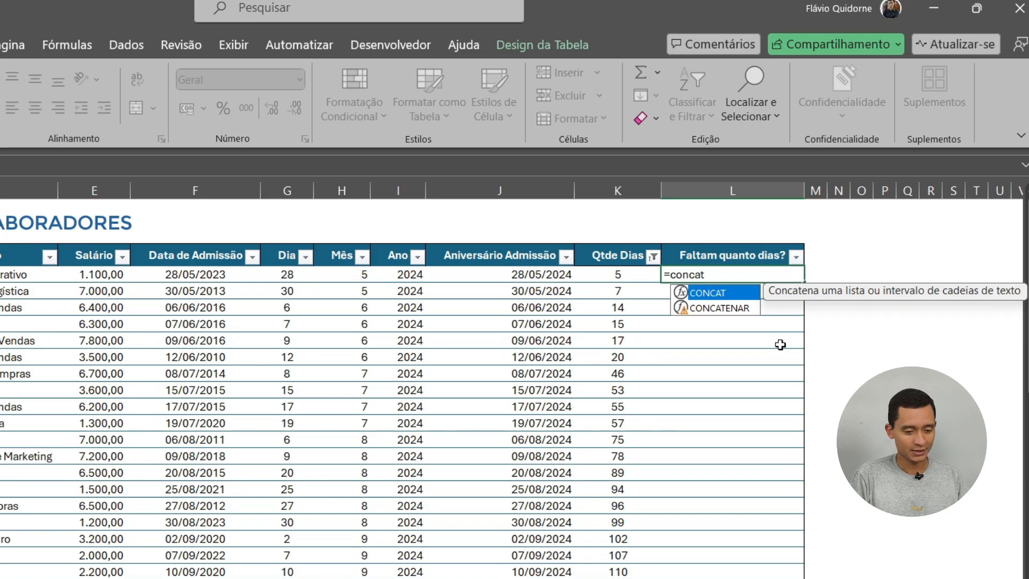
key("Tab")
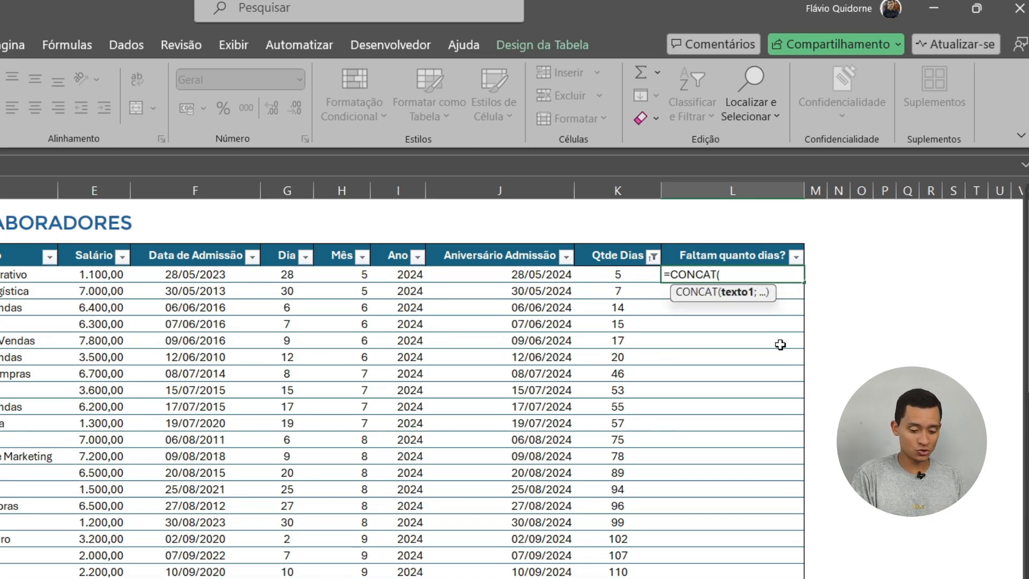
type("F")
key("BackSpace")
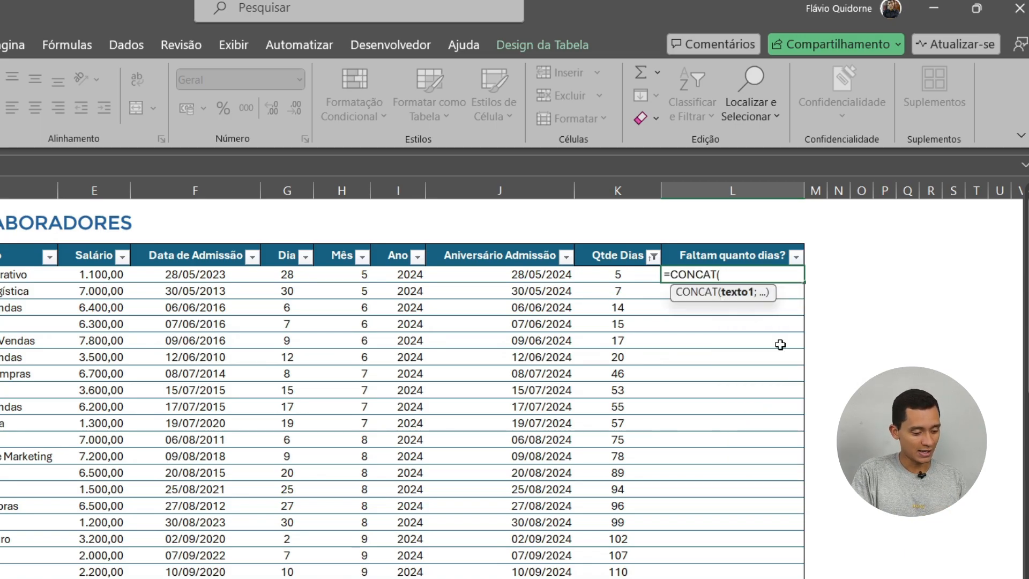
type("\"")
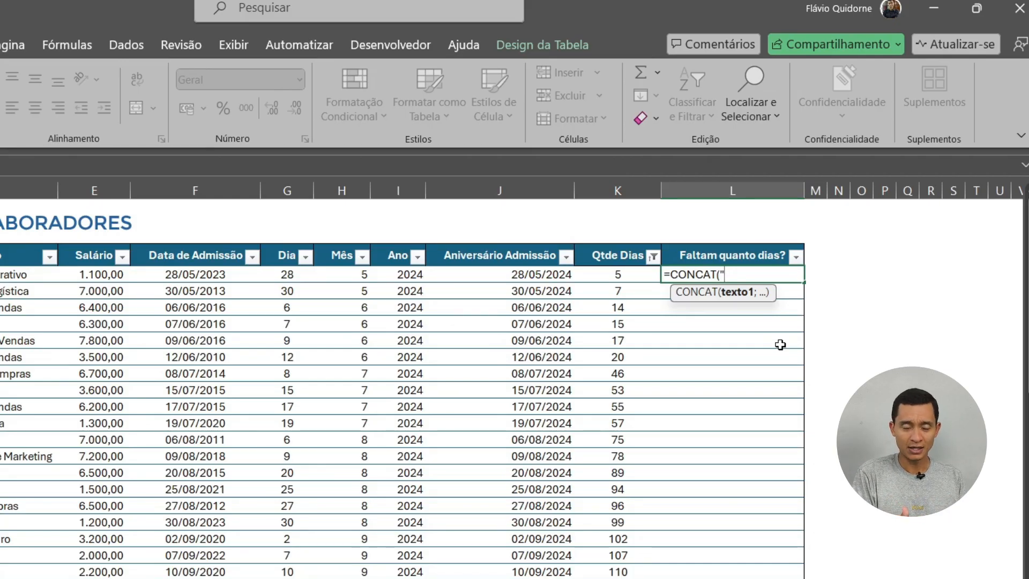
type("Faltam")
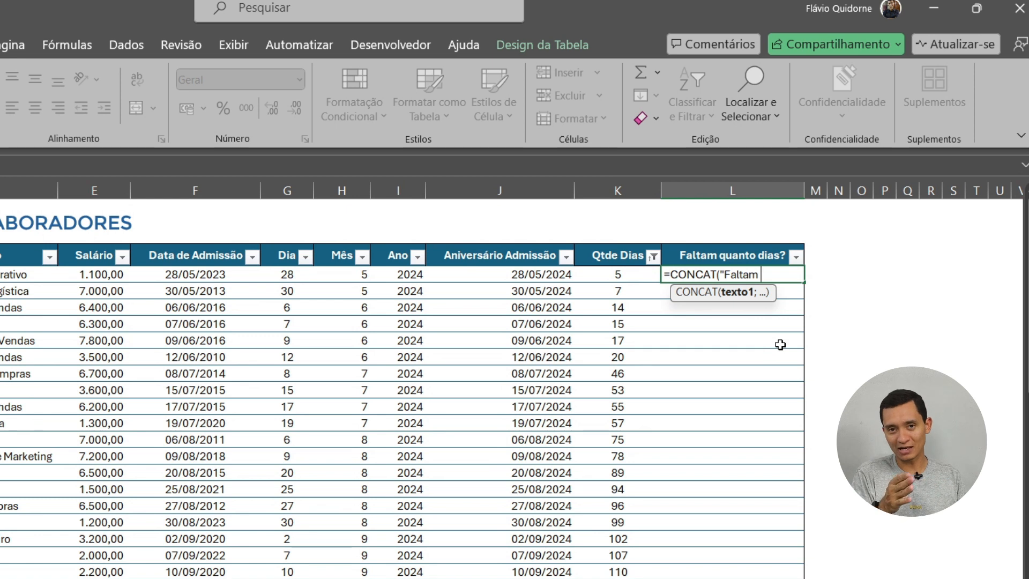
type("\"")
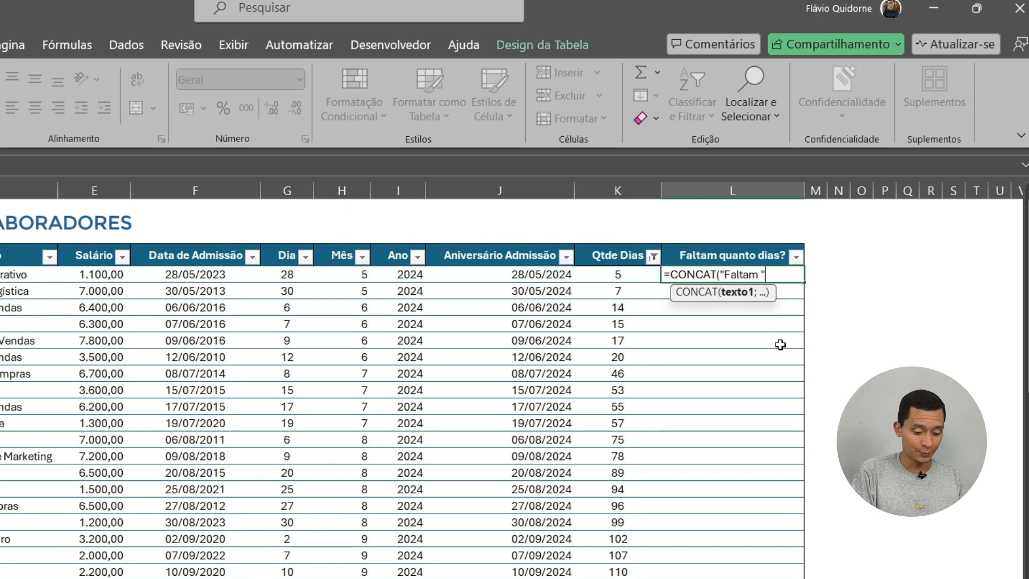
type(";")
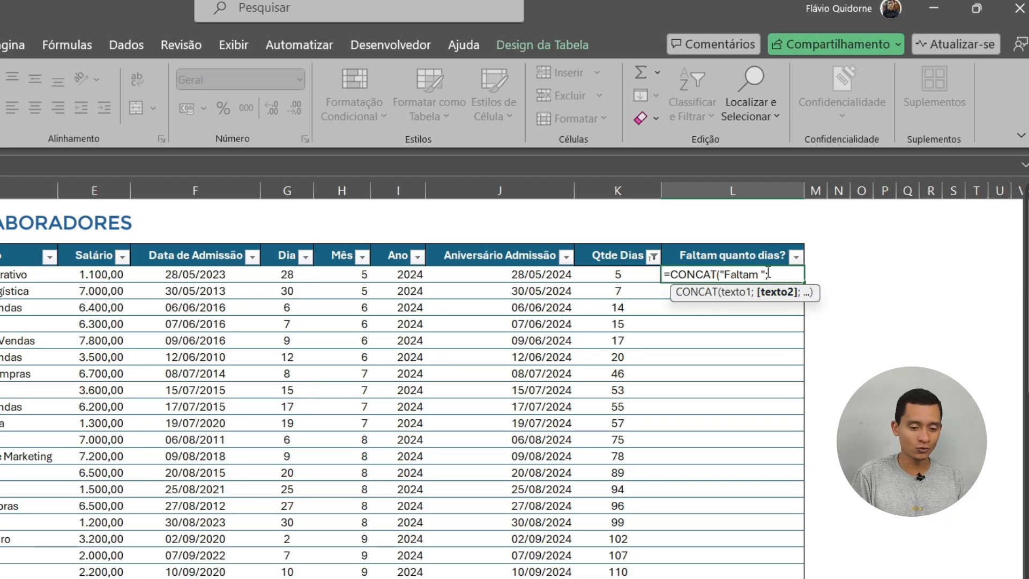
left_click(614, 274)
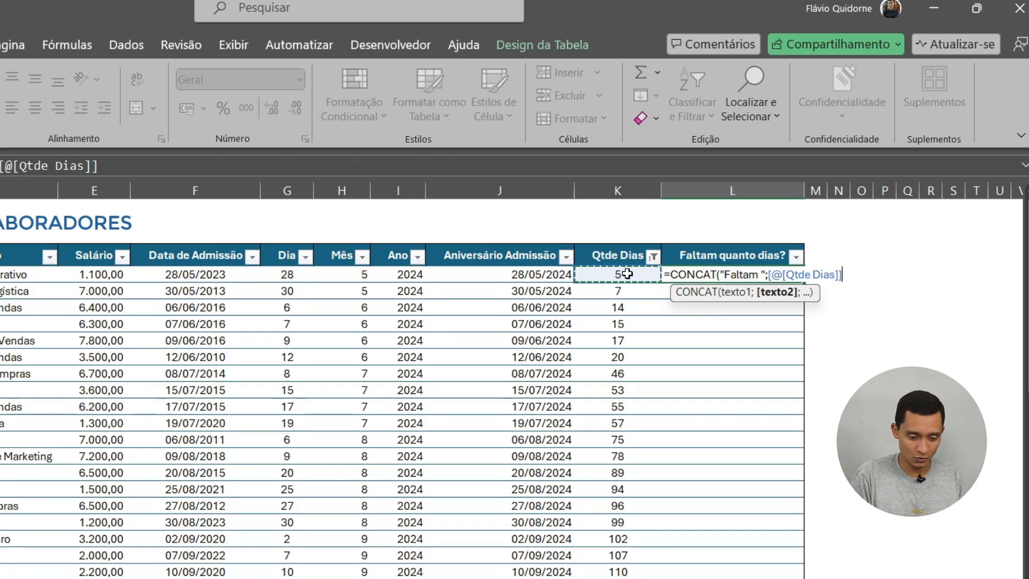
Add the text " dias para o aniversário de admissão de " as the third argument of the CONCAT formula.
type(";")
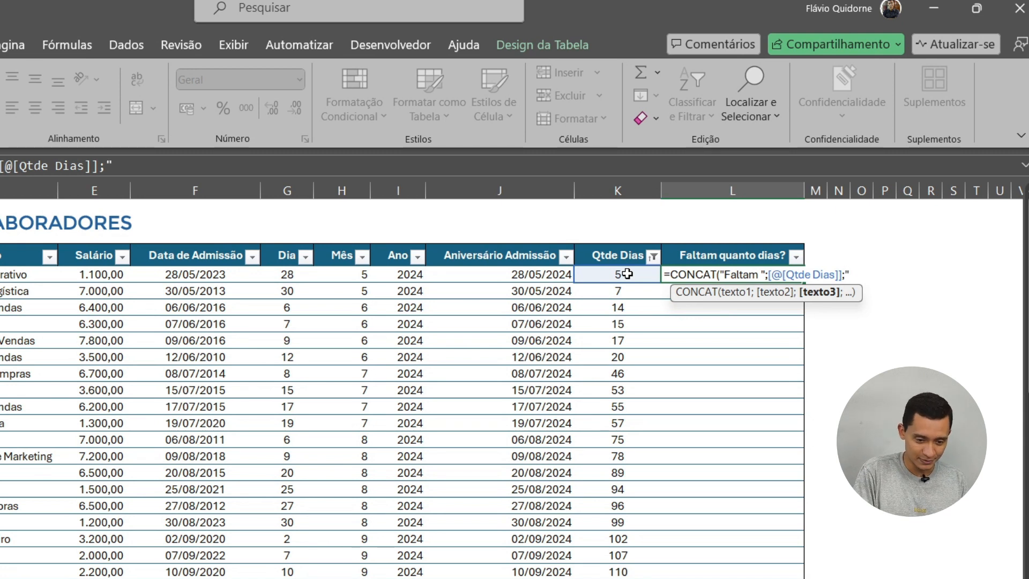
type("\" dias")
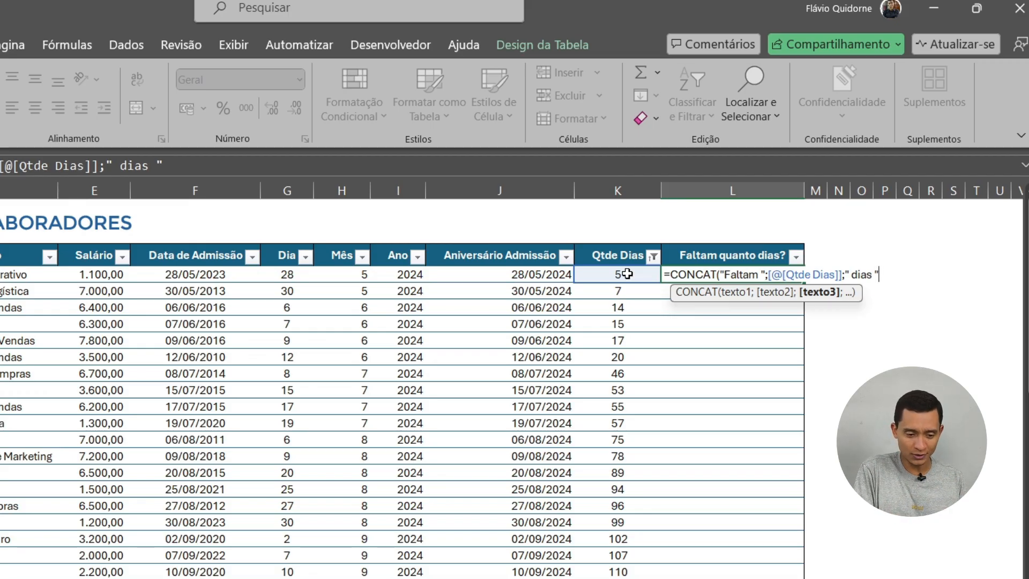
key("BackSpace")
type("psra")
key("BackSpace")
key("BackSpace")
key("BackSpace")
type("ara o a")
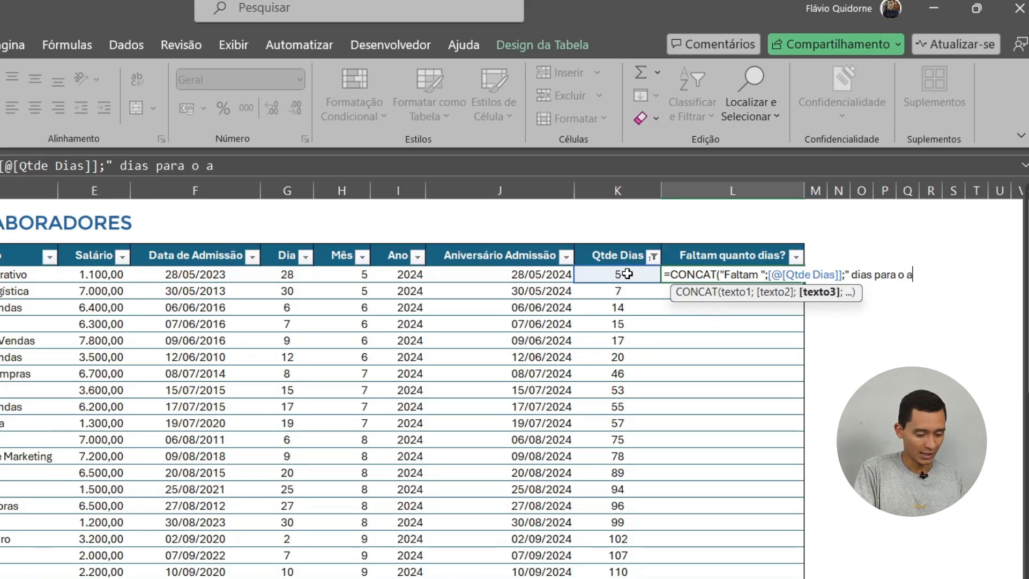
type("niversário")
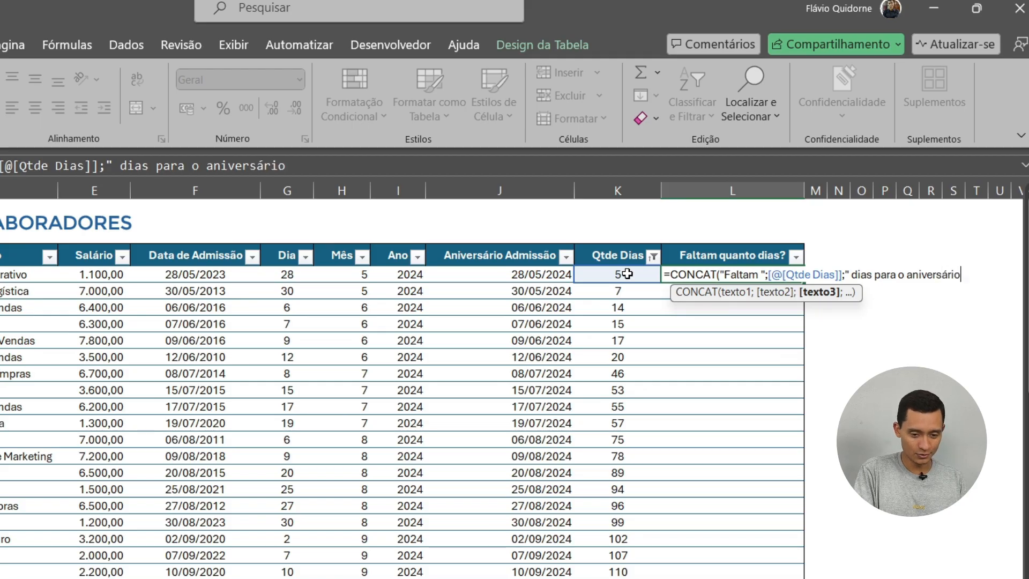
type(" de ad")
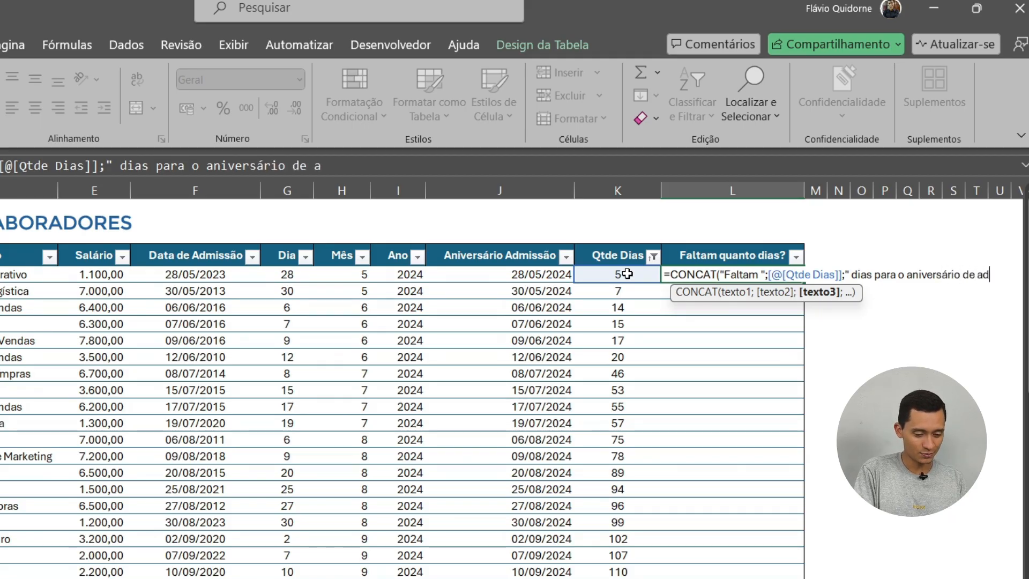
type("missão do")
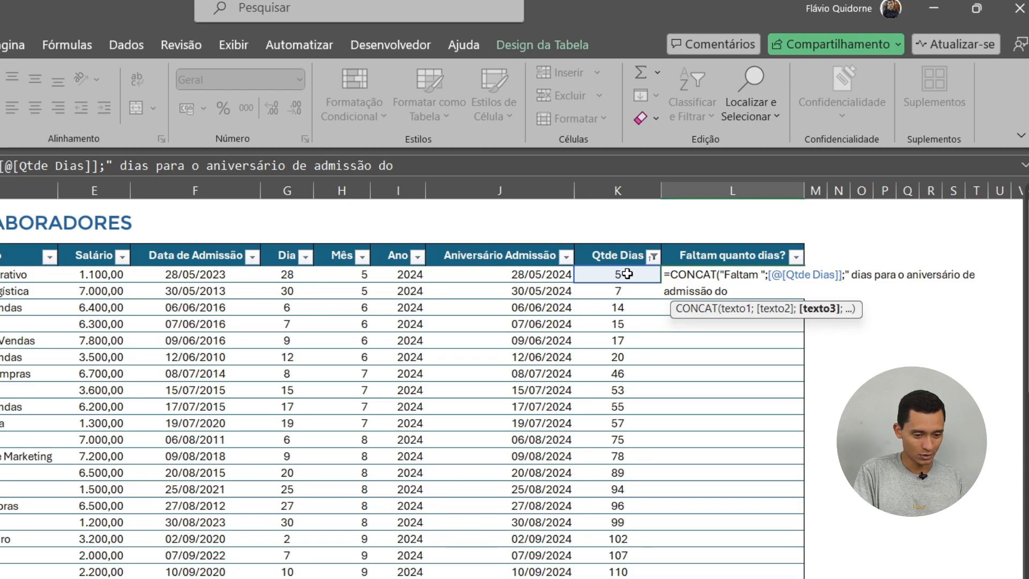
key("BackSpace")
type("e")
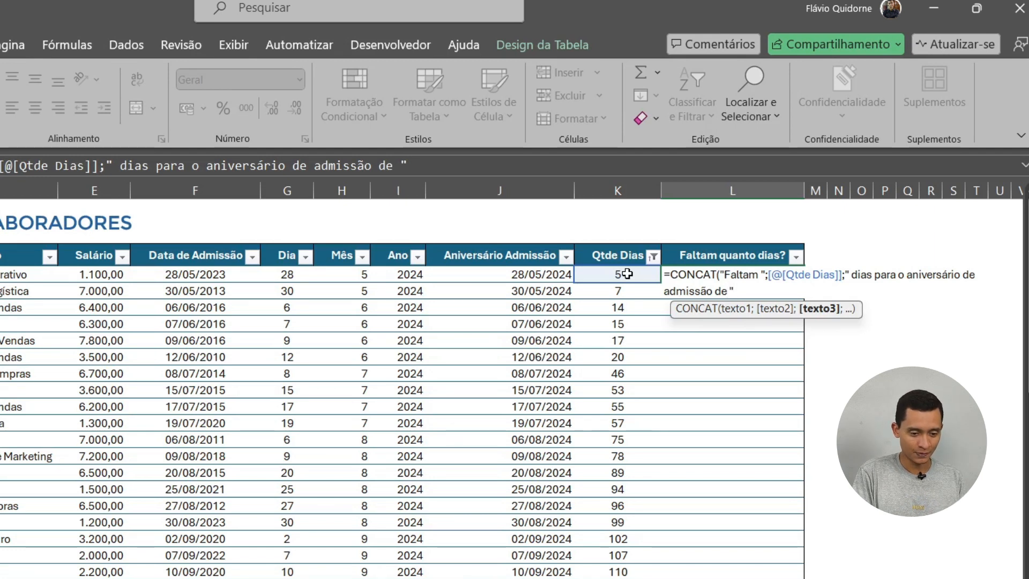
Complete the CONCAT formula with the row's Nome, a space " ", its Sobrenome and a final ".", and enter it.
type(";")
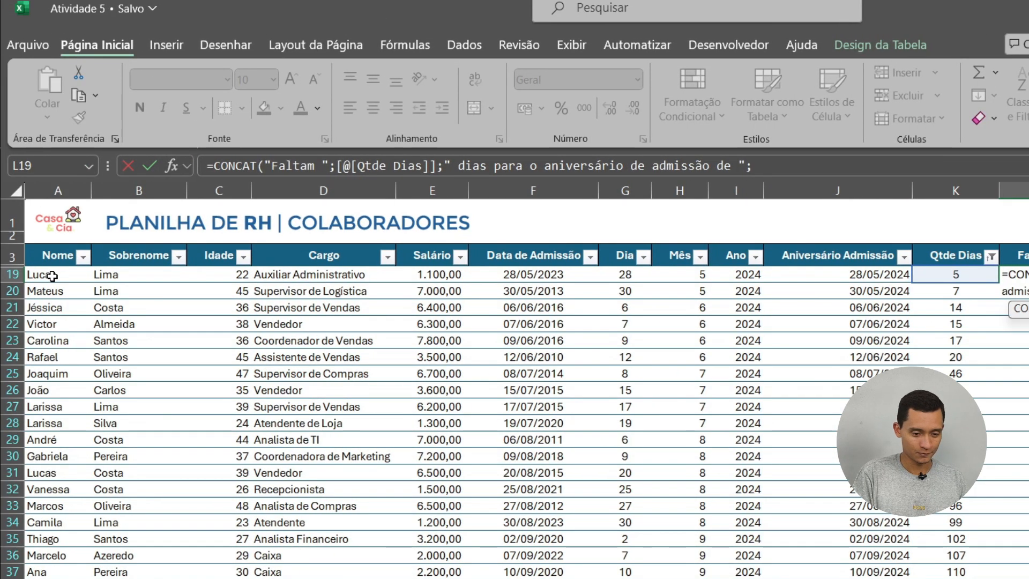
left_click(52, 276)
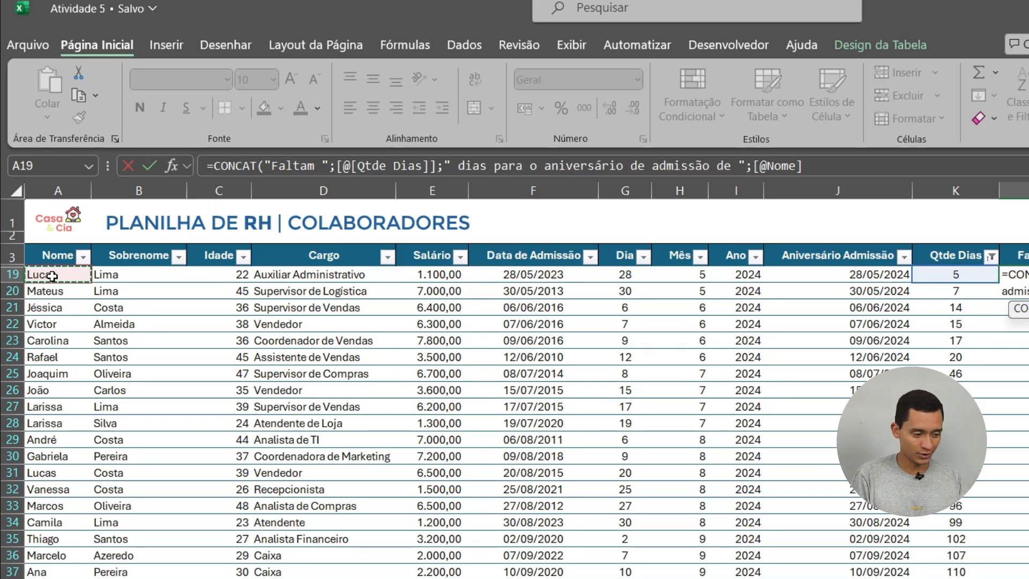
type(";")
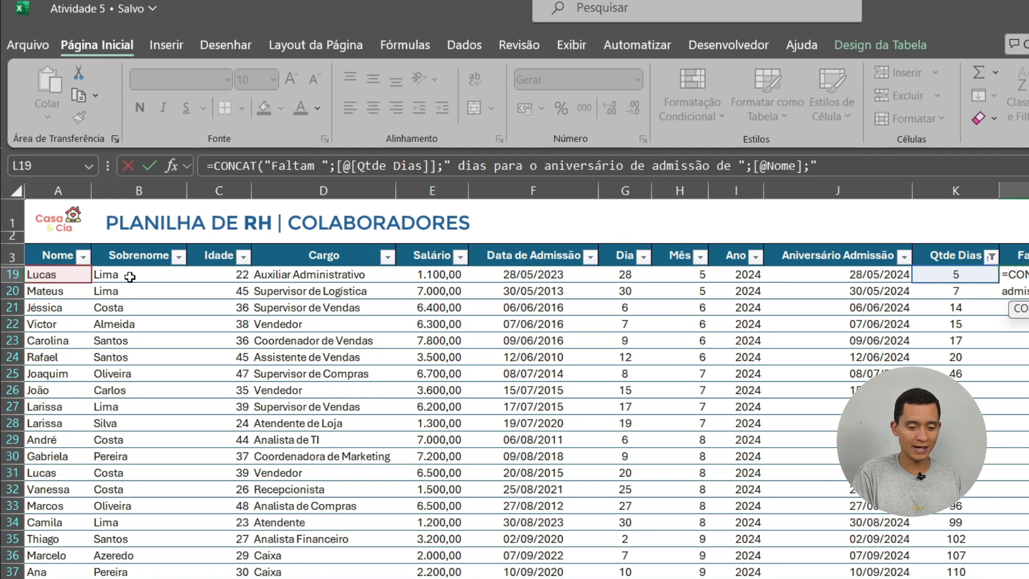
type("\";")
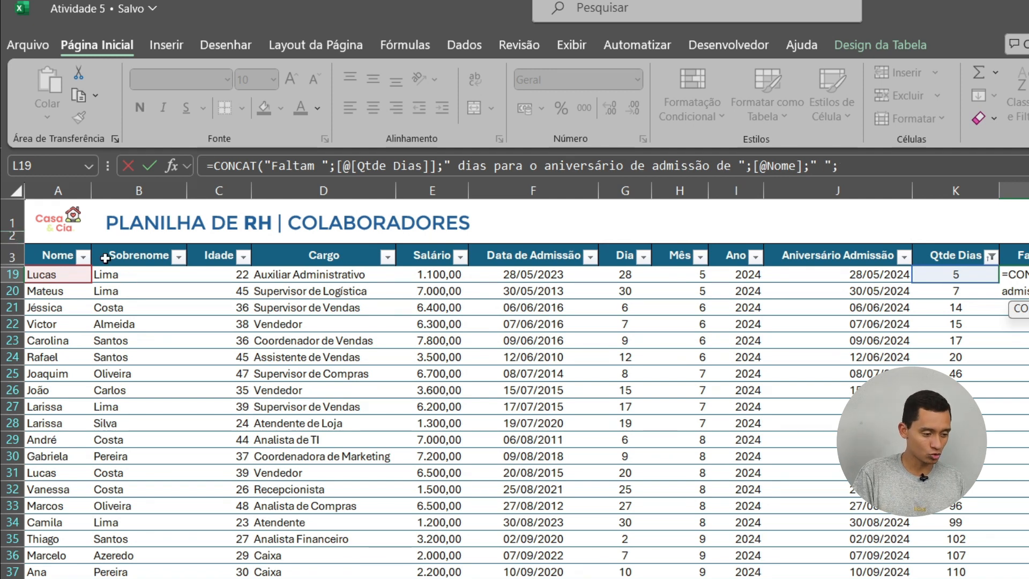
left_click(134, 273)
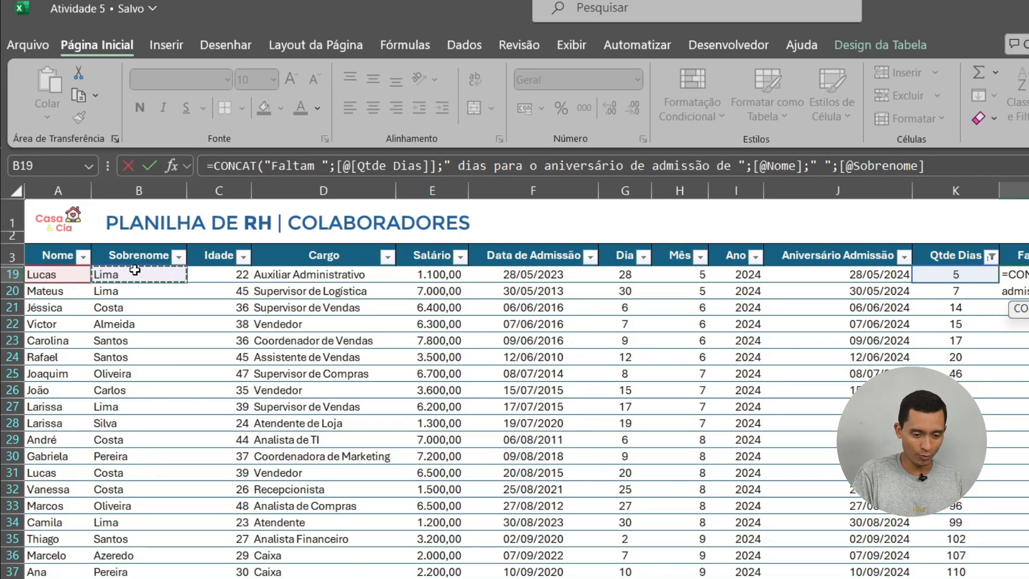
type(";\".\"")
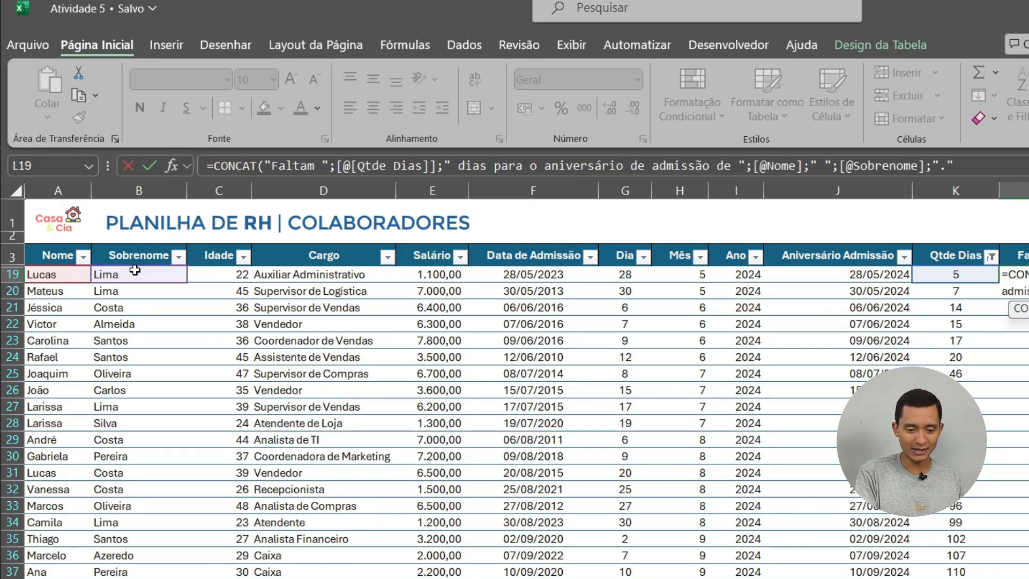
type(")")
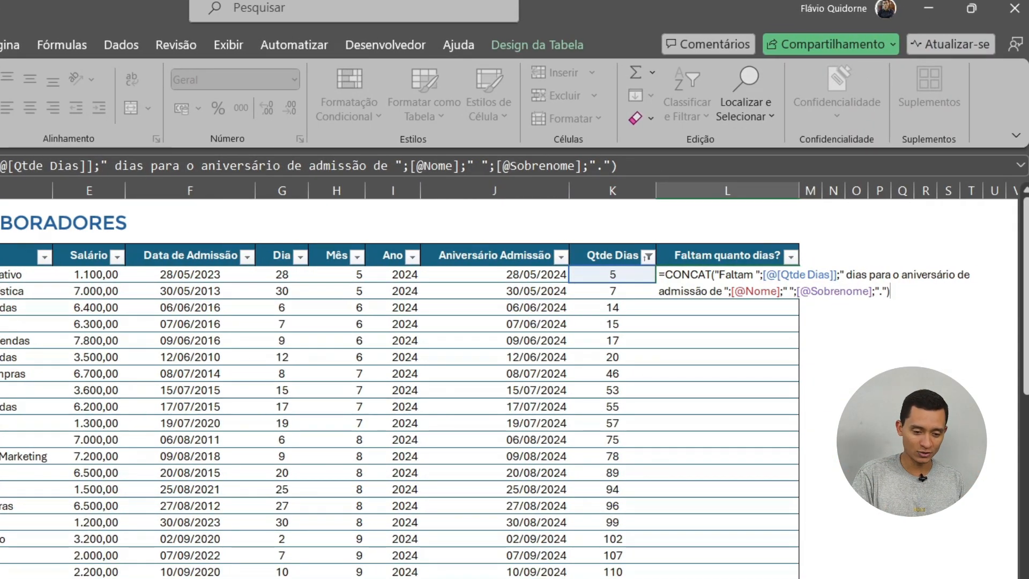
key("Return")
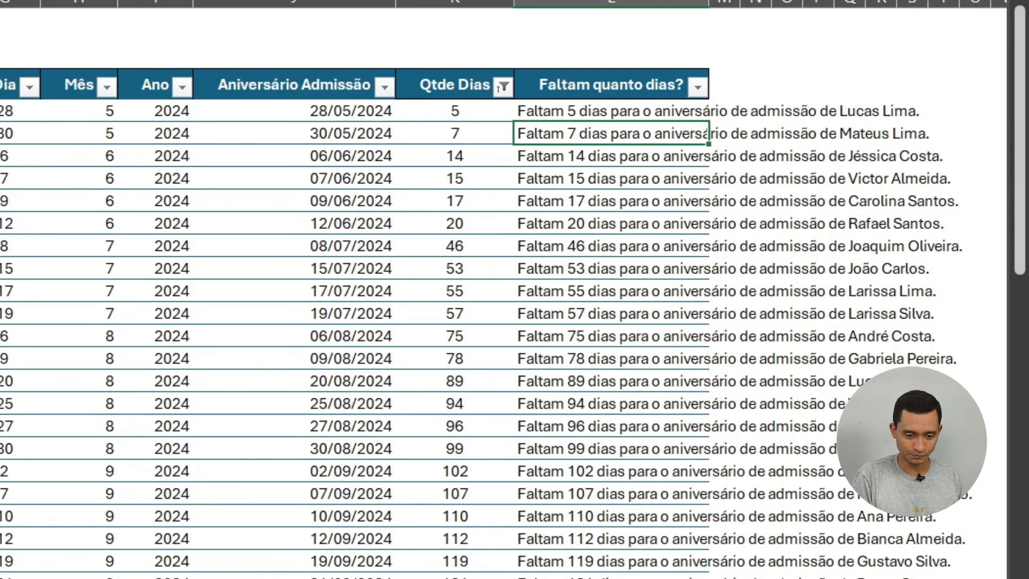
Fit the "Faltam quanto dias?" column to its sentences and select its first visible result.
double_click(708, 3)
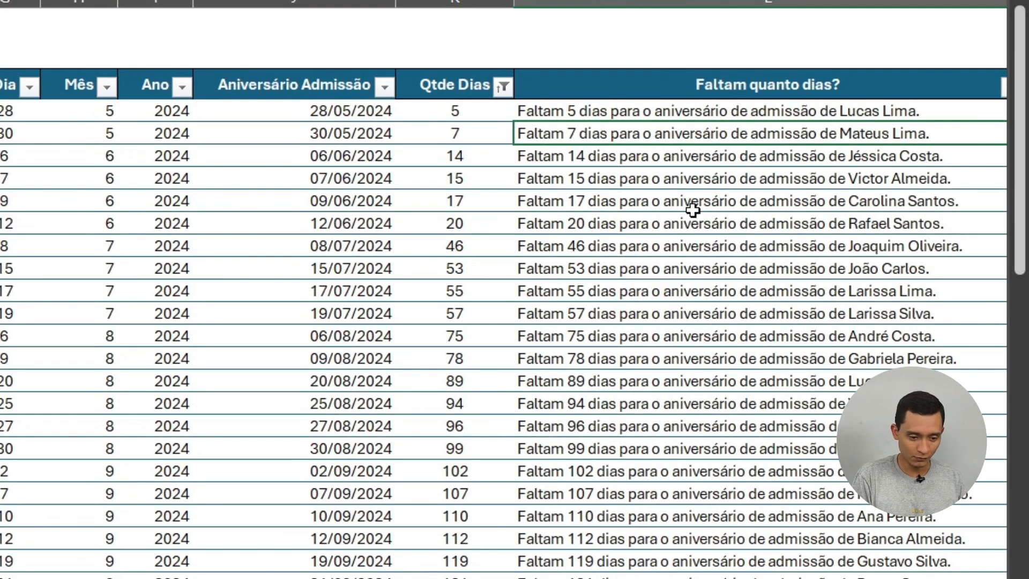
scroll(504, 290, "right", 2)
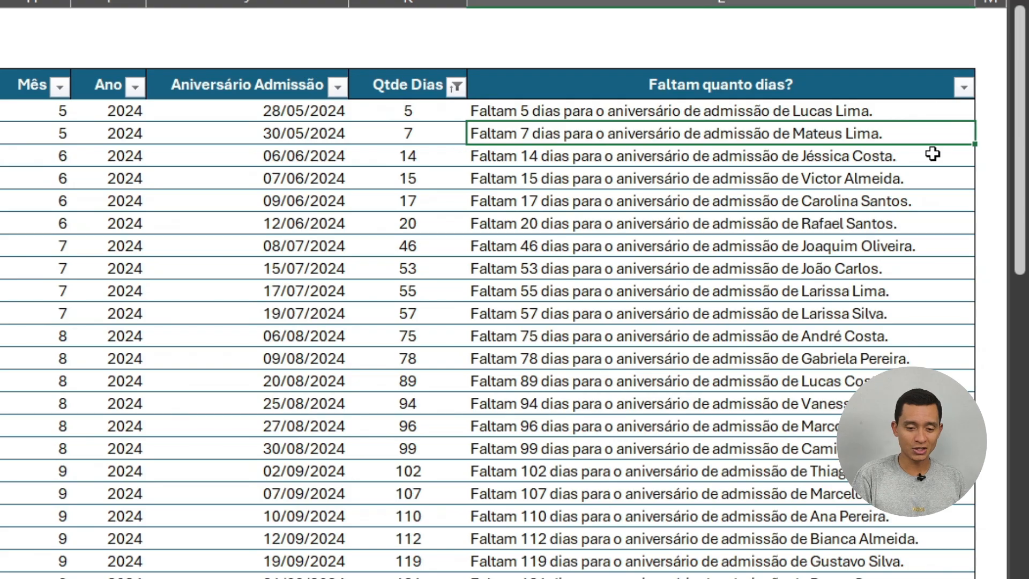
left_click(900, 105)
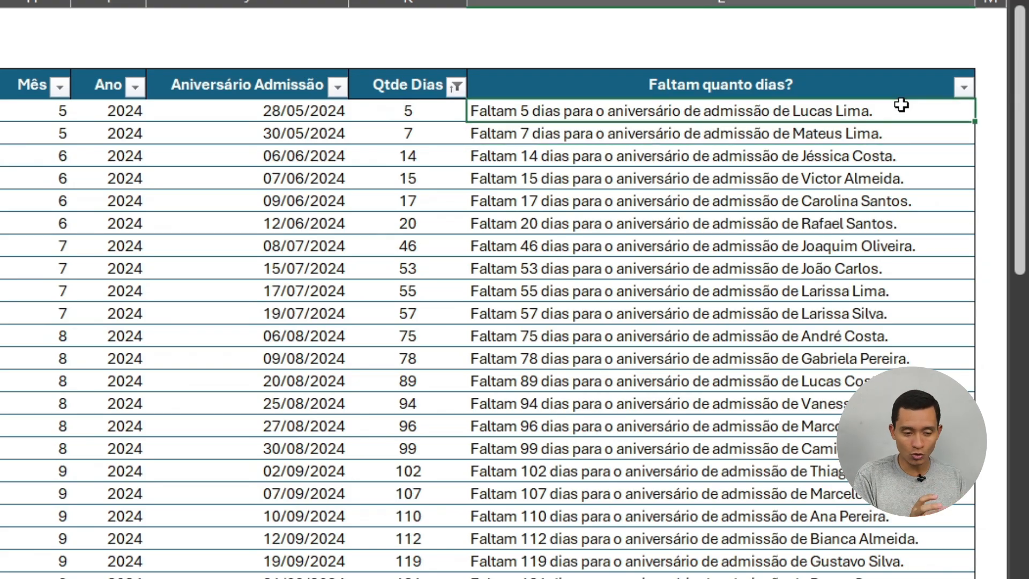